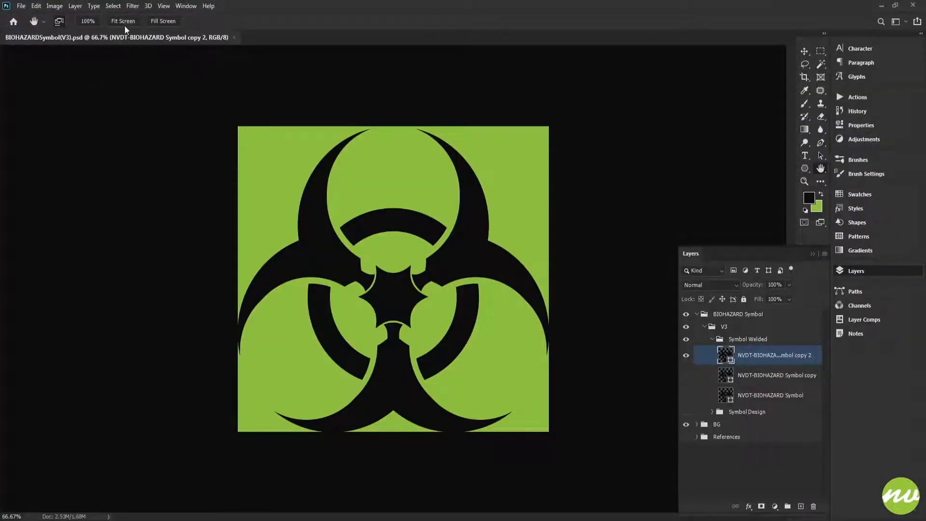
- Delete the "NVDT-BIOHAZARD Symbol copy 2" layer and make the "NVDT-BIOHAZARD Symbol copy" layer visible
click(123, 22)
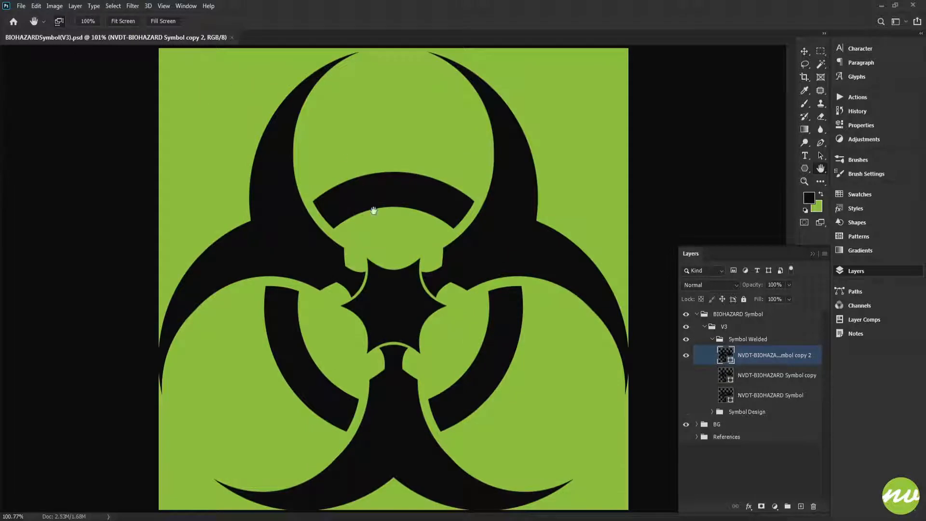
key(u)
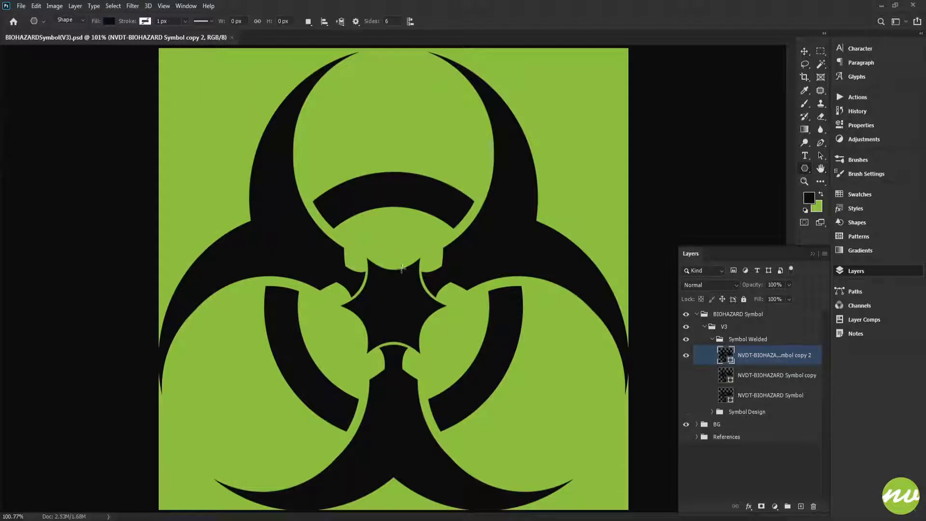
click(712, 370)
click(709, 359)
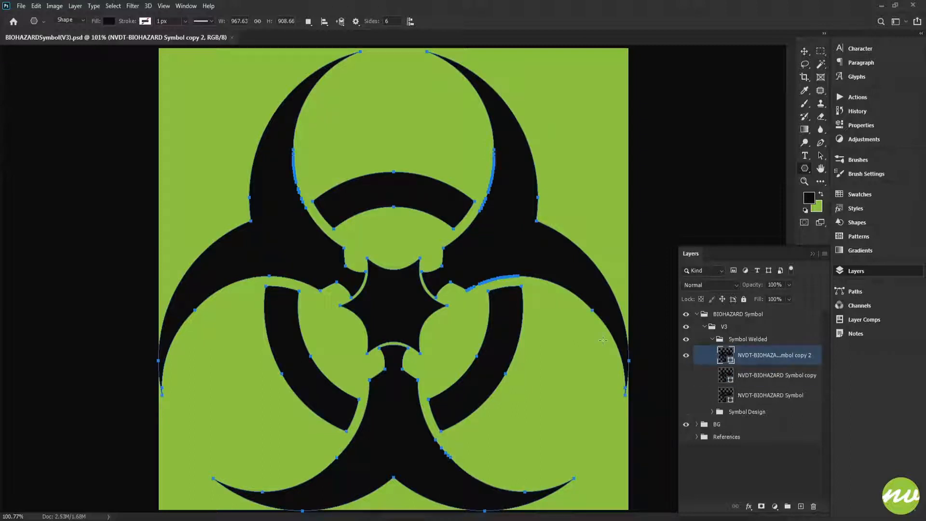
key(Delete)
click(685, 355)
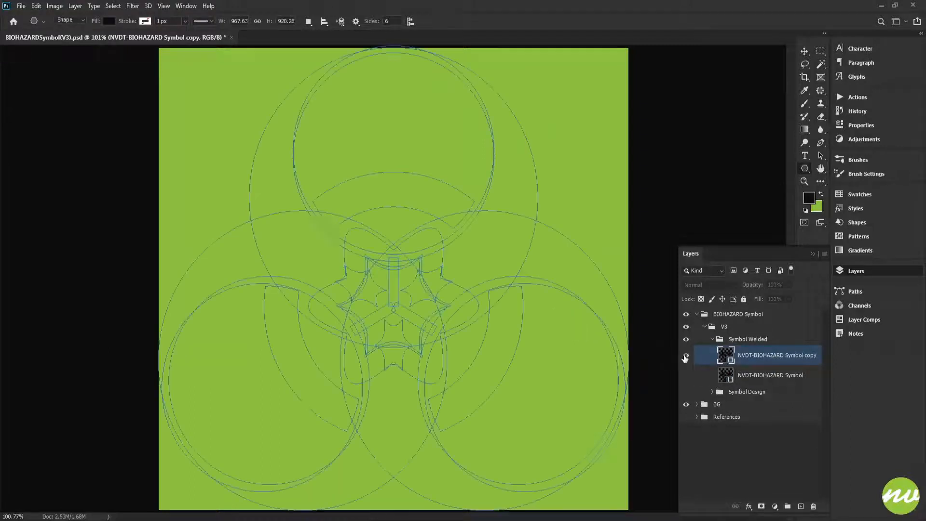
- Duplicate the image as BIOHAZARDSymbol(V4) and close the V3 document without saving its changes
click(55, 6)
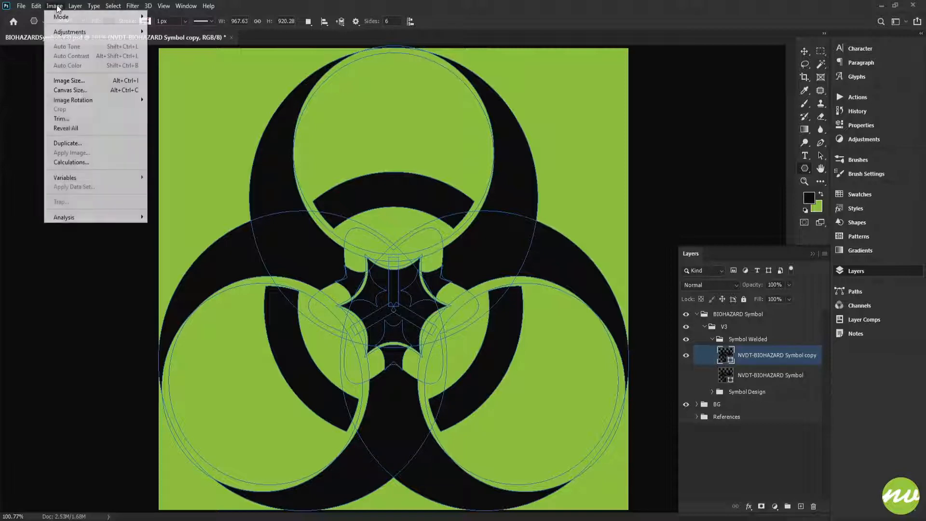
click(97, 139)
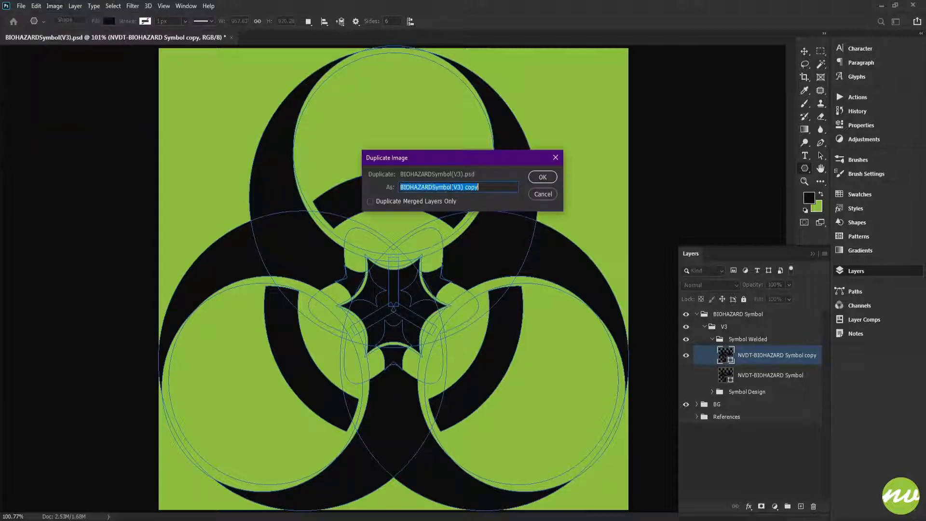
click(457, 187)
drag(457, 187, 462, 188)
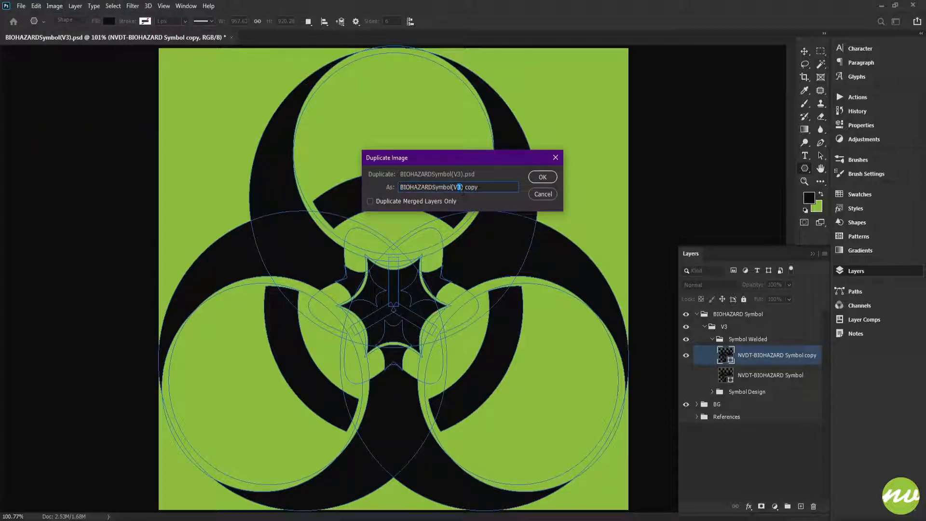
key(Return)
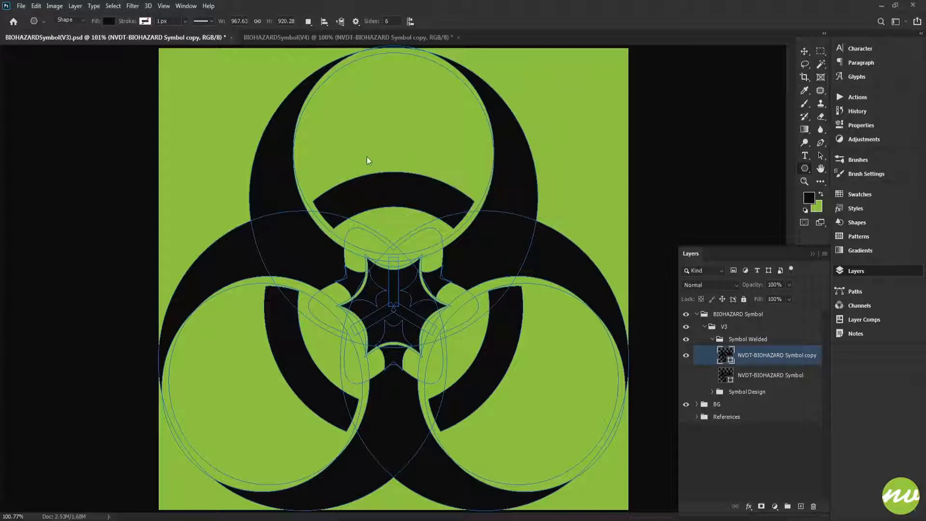
click(231, 38)
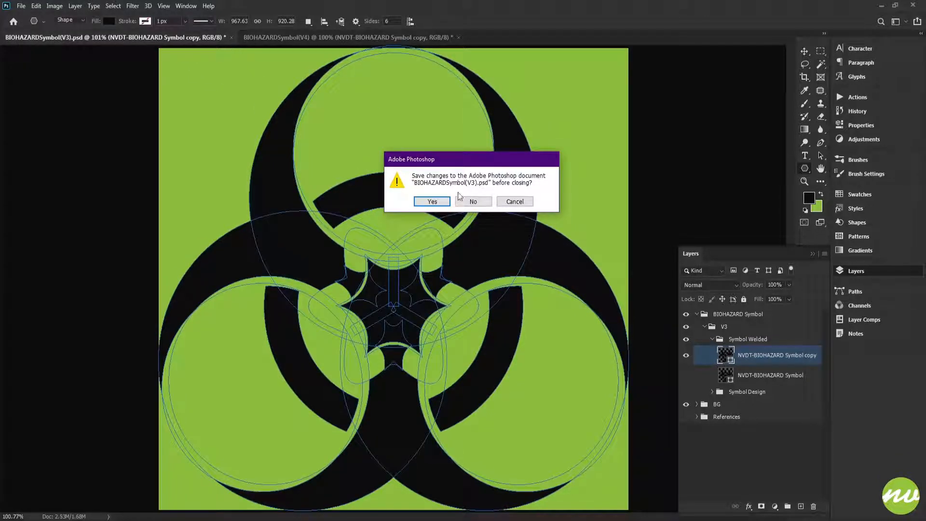
click(484, 201)
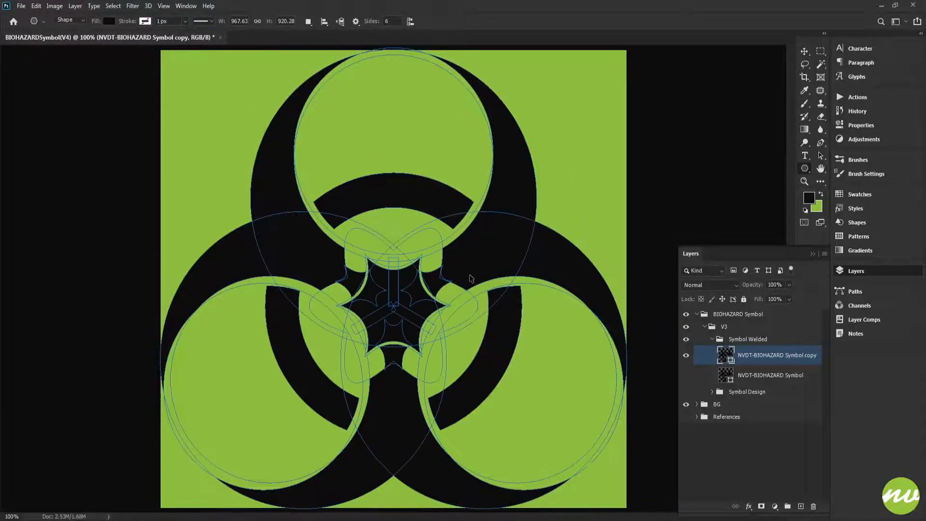
- Show the guides and draw a 312 px circle with the Ellipse tool, centred on the guide intersection in the symbol's middle
key(ctrl+plus)
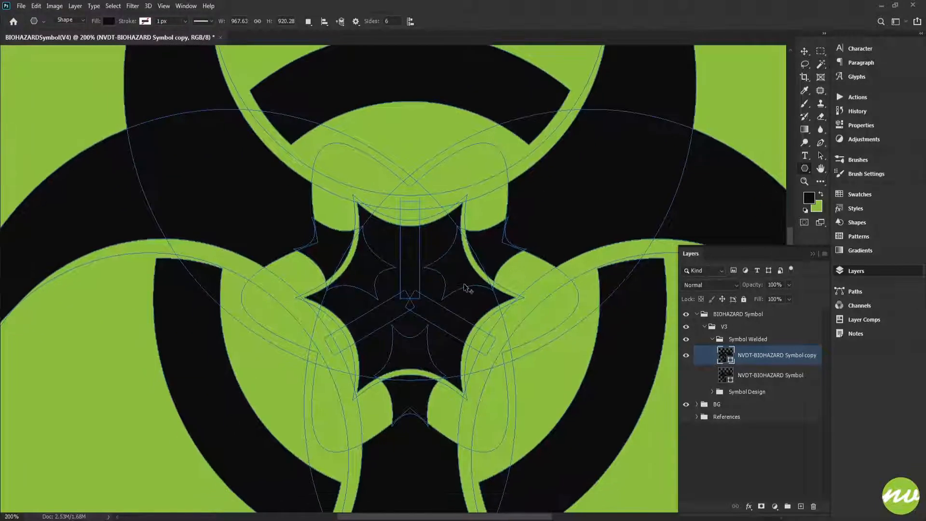
scroll(465, 289, down, 3)
scroll(426, 260, down, 1)
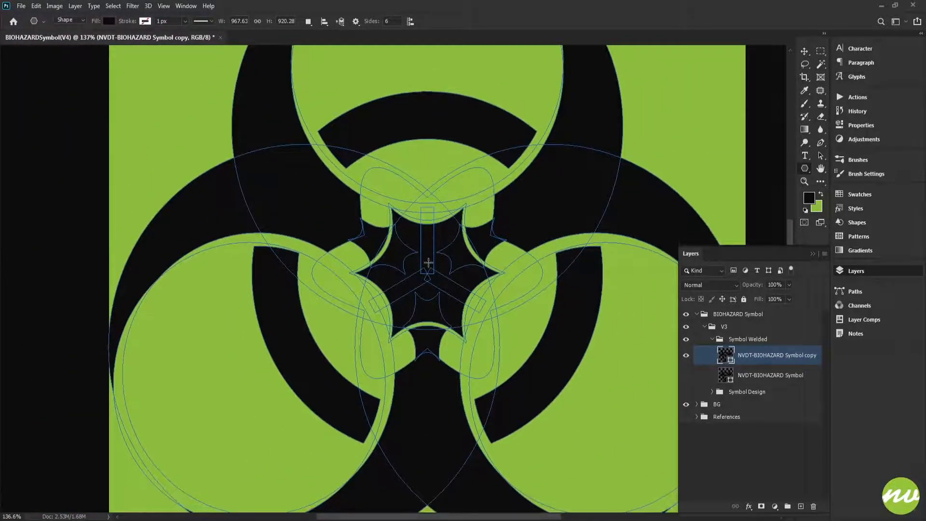
right_click(804, 169)
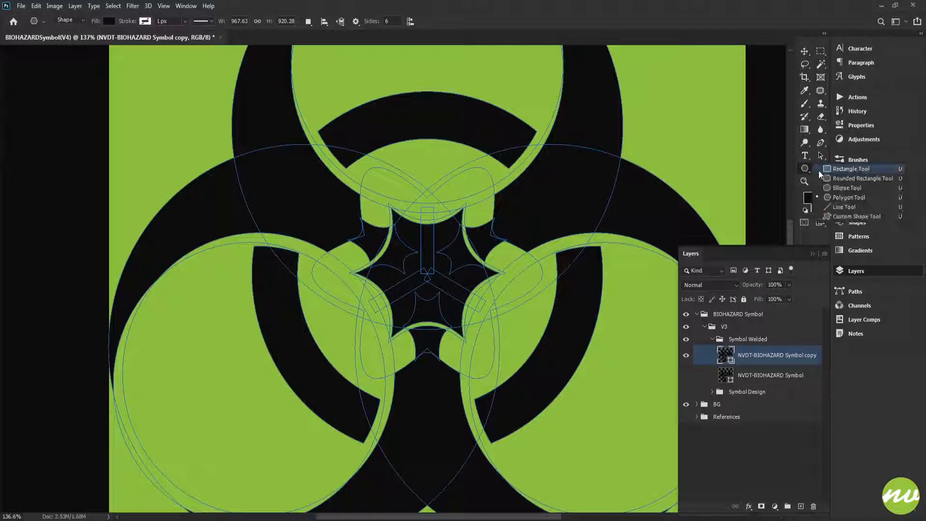
click(832, 188)
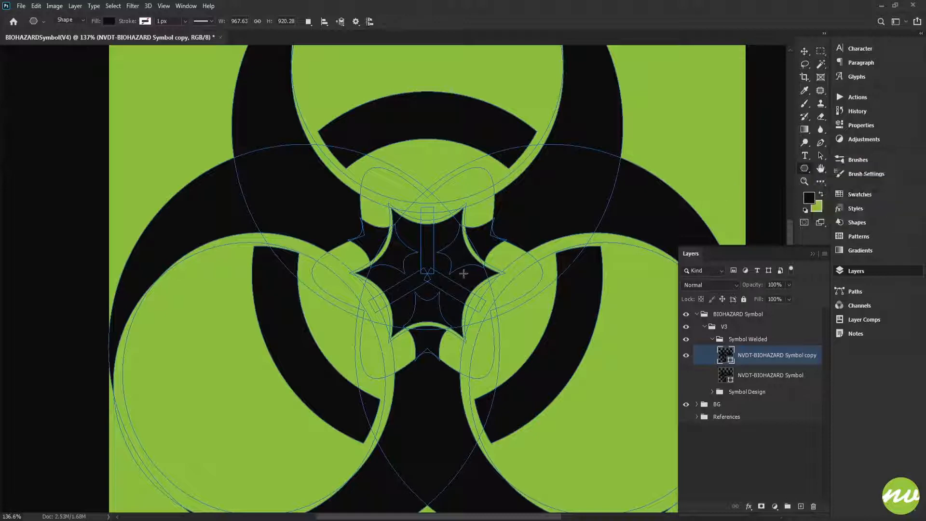
key(ctrl+semicolon)
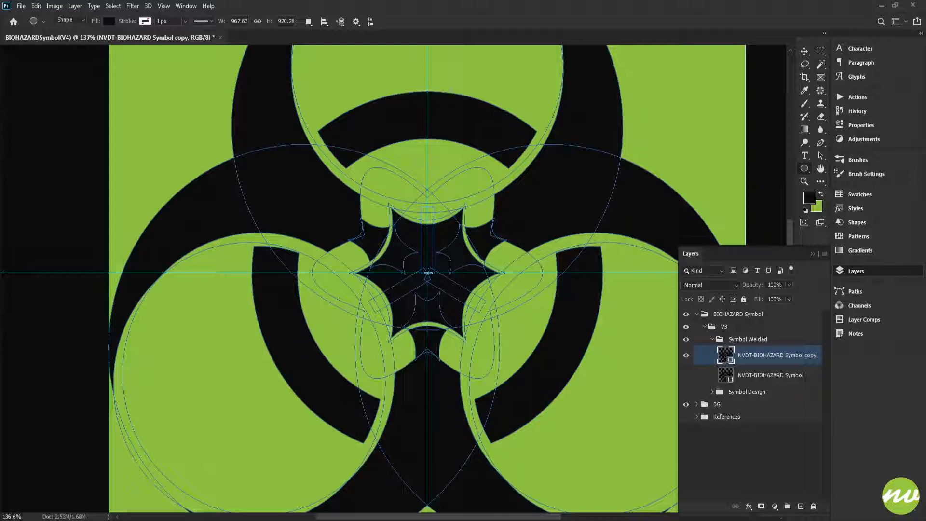
drag(428, 273, 545, 377)
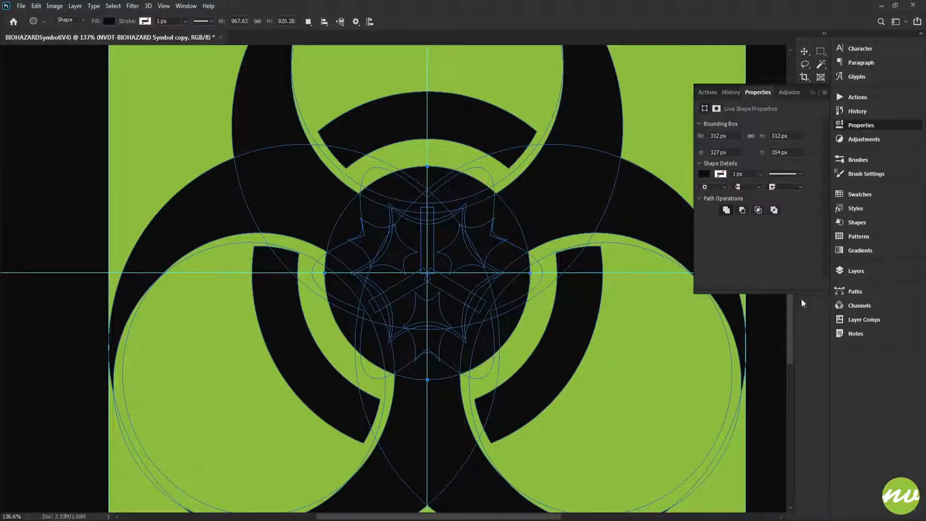
- Subtract a copy of the central circle from the shape and scale it to 85% around its centre to form a ring
click(847, 273)
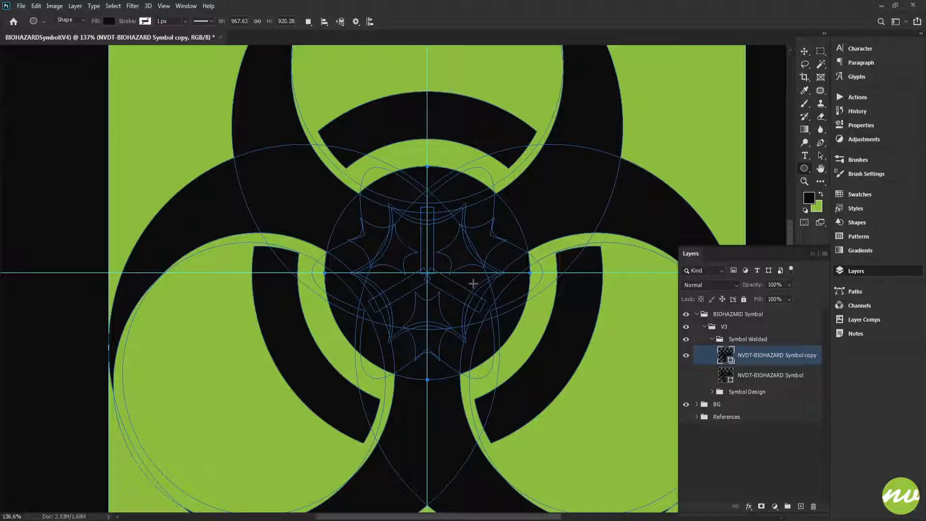
click(308, 21)
click(370, 53)
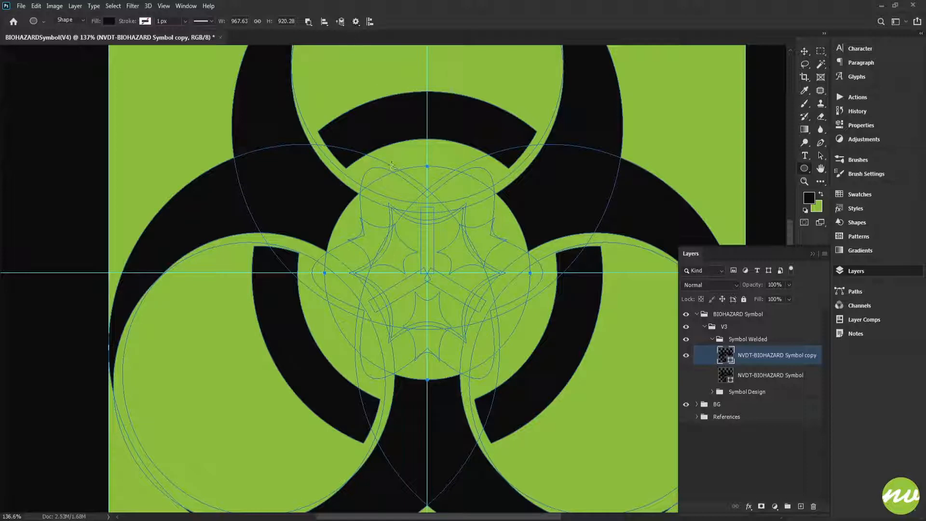
key(ctrl+t)
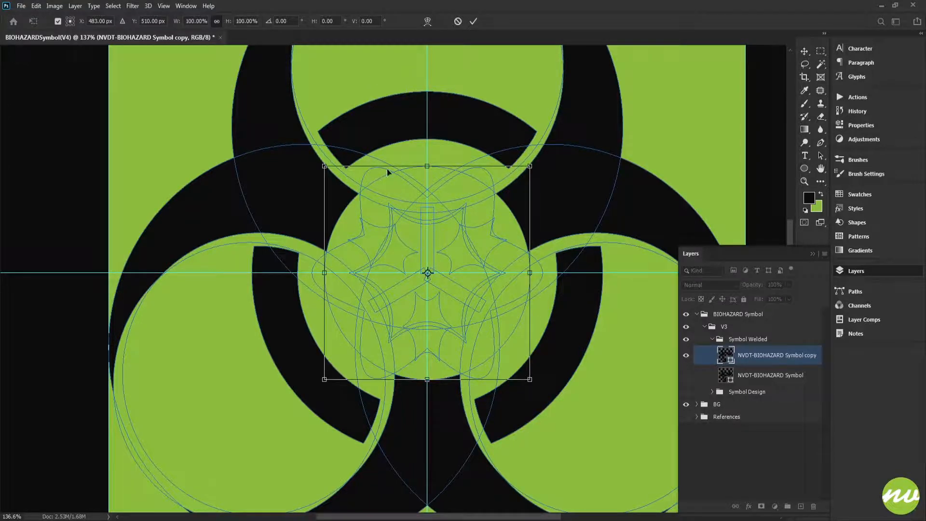
click(238, 21)
scroll(239, 21, down, 8)
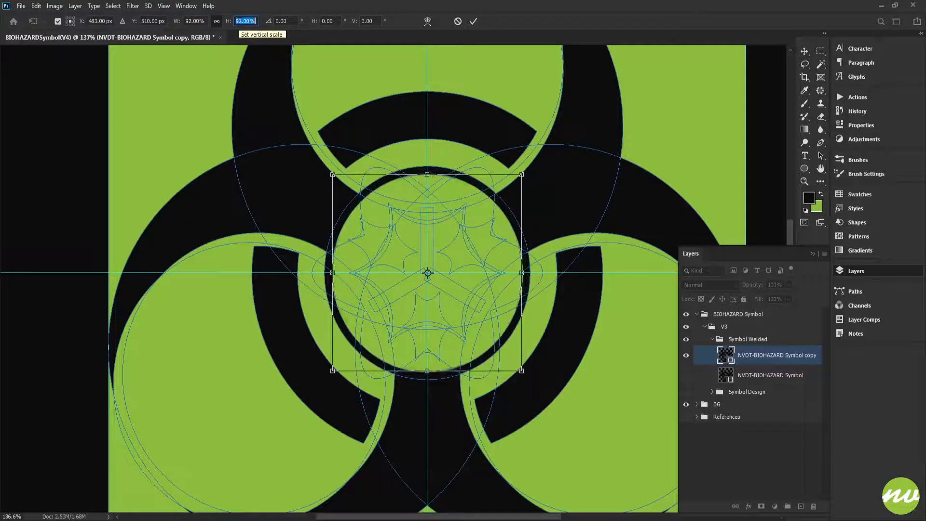
scroll(241, 21, down, 2)
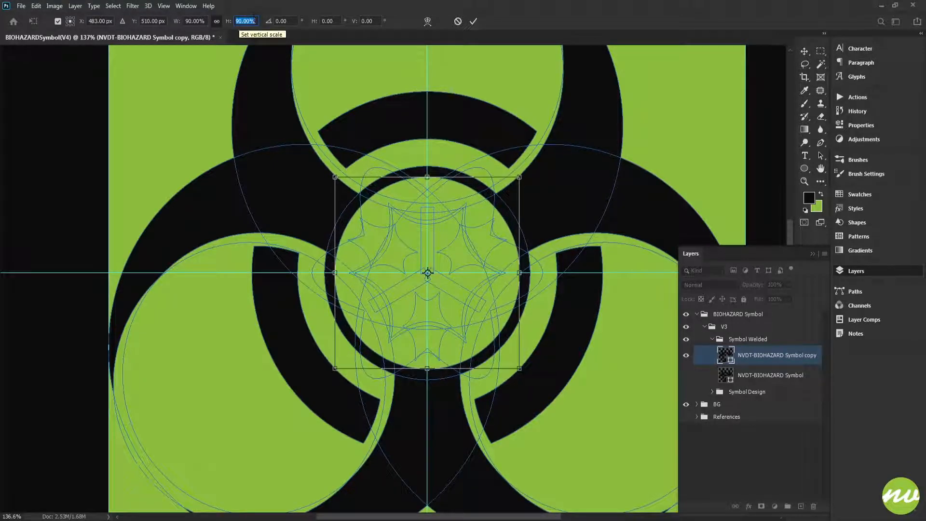
scroll(254, 21, down, 5)
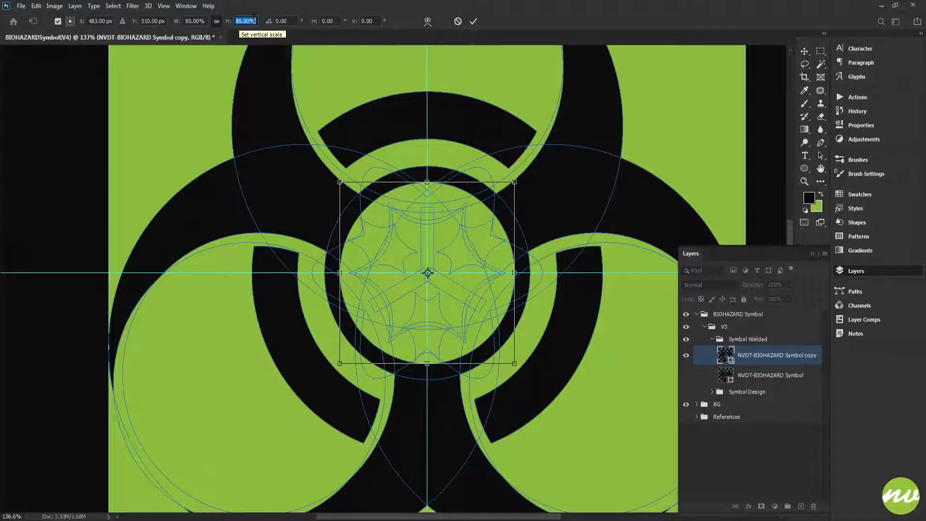
click(472, 23)
- Select both circles of the central ring and scale them together proportionally to 110%
scroll(411, 232, up, 1)
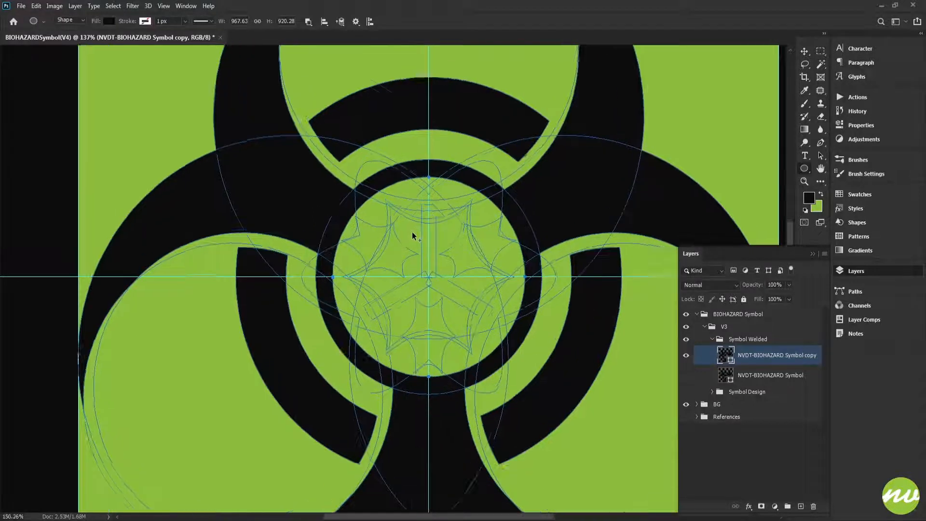
scroll(412, 231, up, 5)
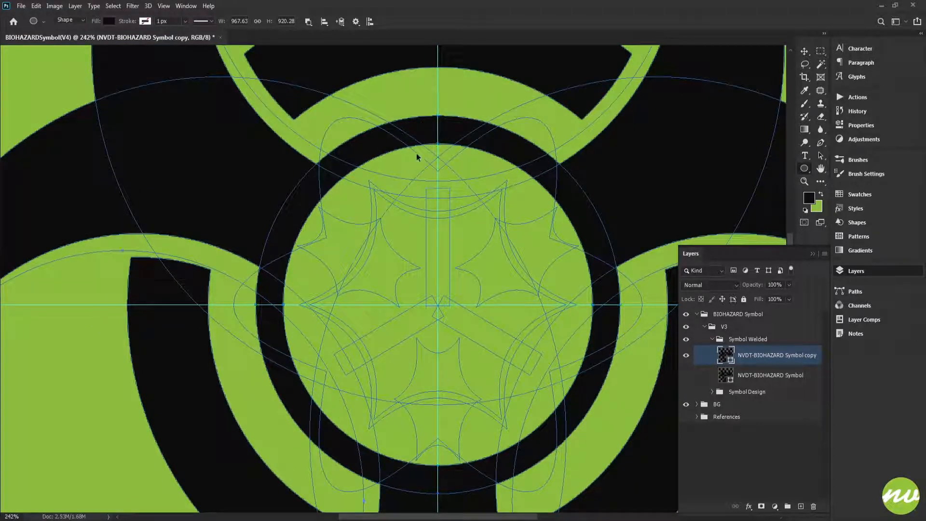
scroll(429, 144, up, 2)
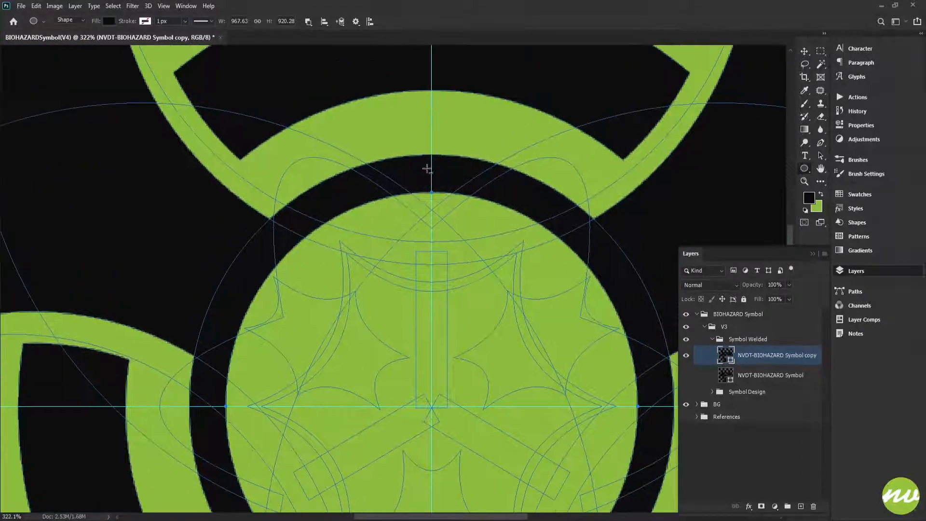
scroll(427, 169, up, 1)
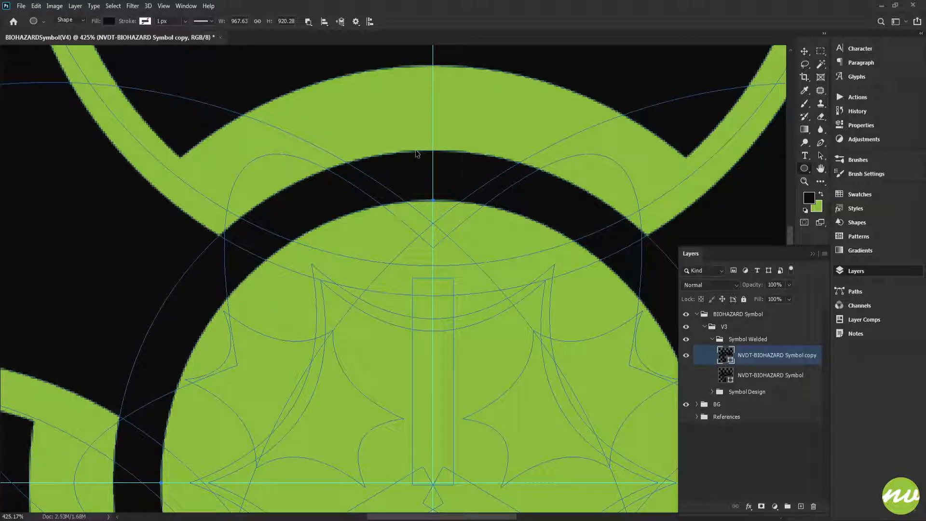
scroll(419, 183, down, 5)
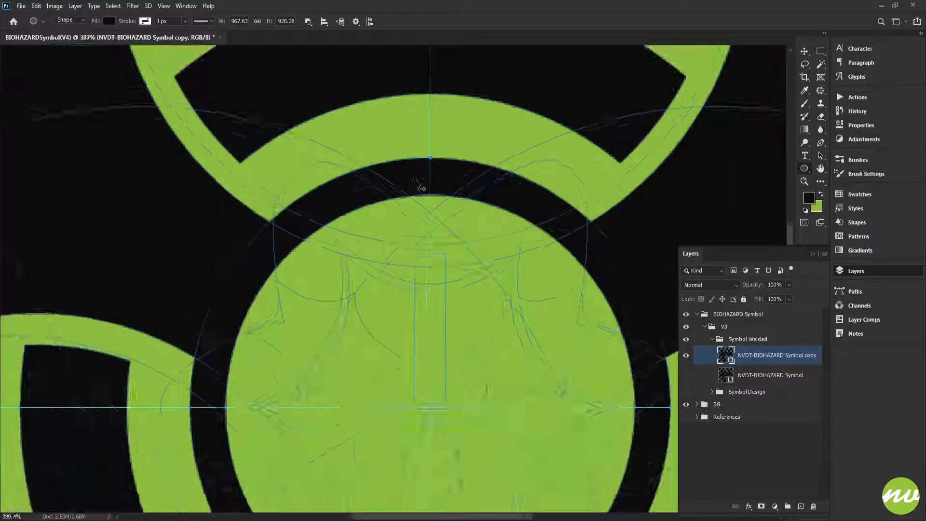
scroll(412, 248, down, 1)
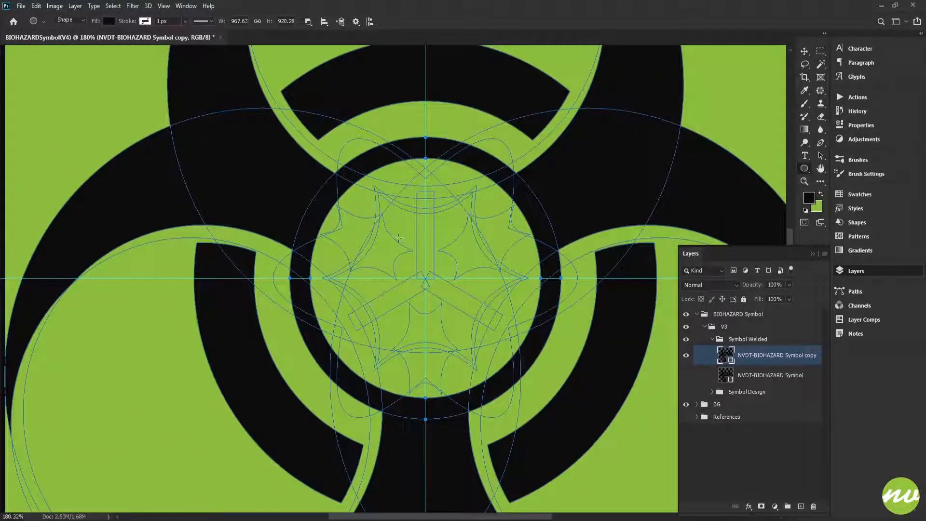
scroll(427, 250, down, 1)
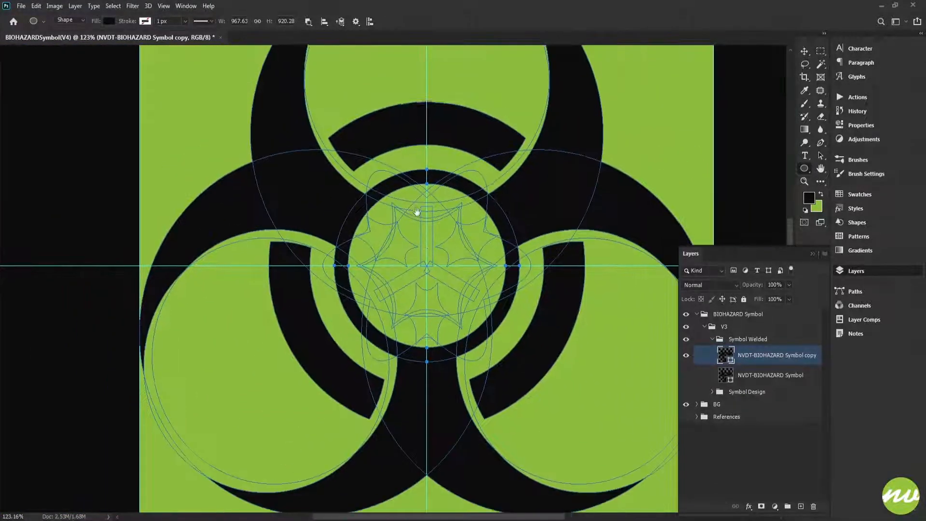
scroll(416, 217, up, 2)
key(ctrl+t)
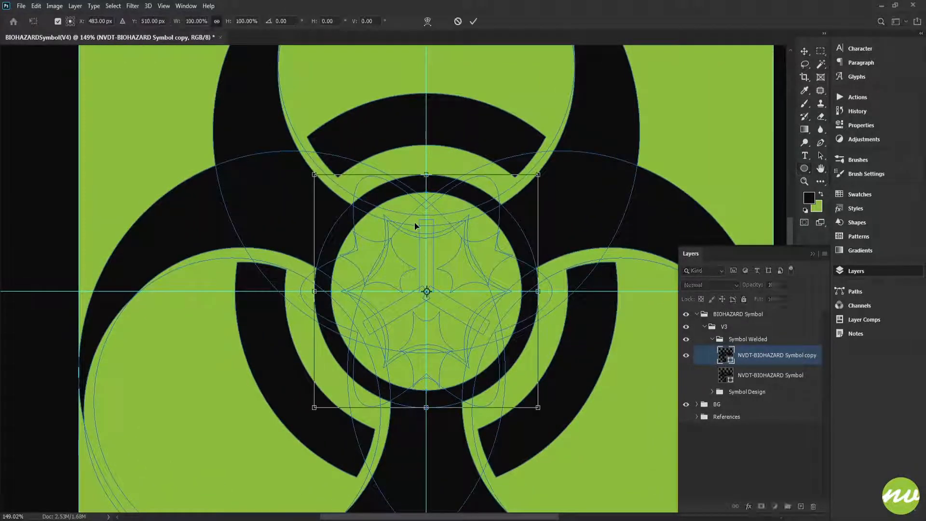
click(196, 21)
text(103)
key(Tab)
key(Up)
key(Up)
key(Up)
key(Up)
key(Up)
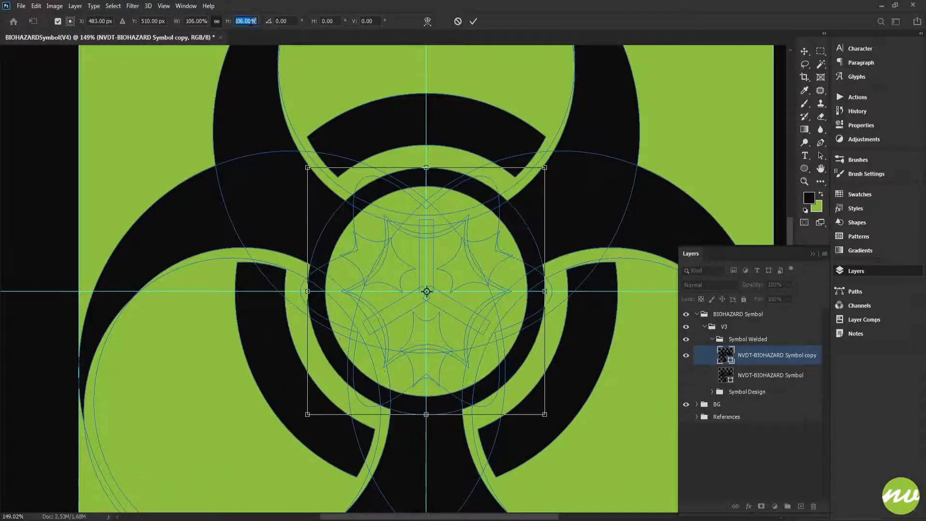
key(Up)
key(Up)
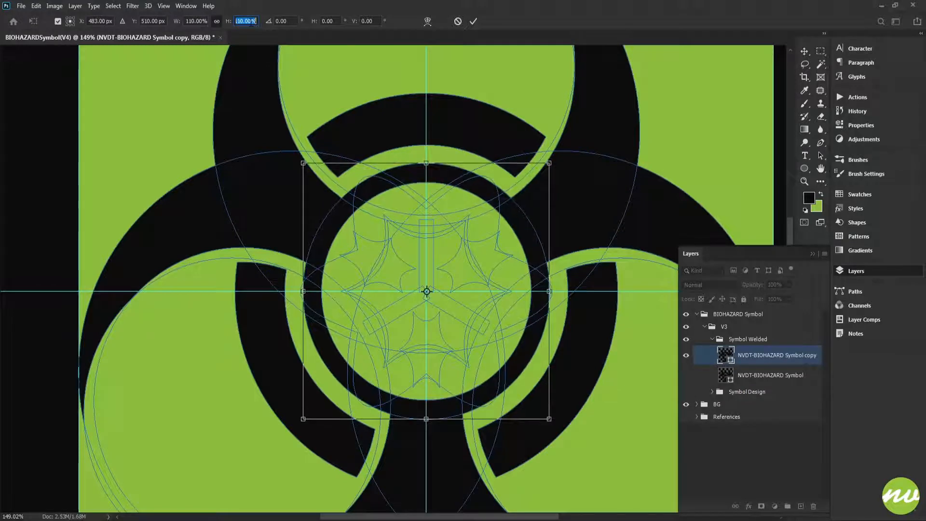
click(252, 20)
double_click(254, 21)
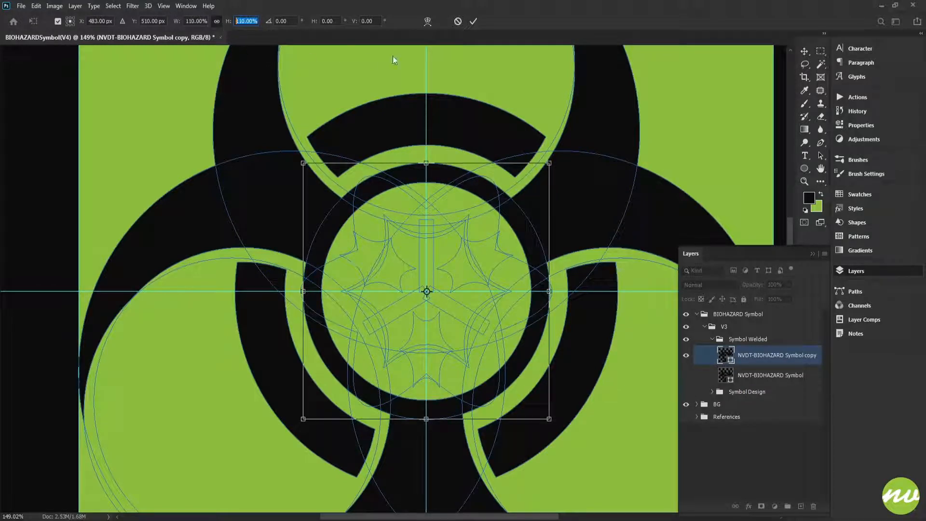
click(472, 23)
- Delete the small curved, pointed shapes and the three thin bars inside the central ring
drag(417, 238, 563, 292)
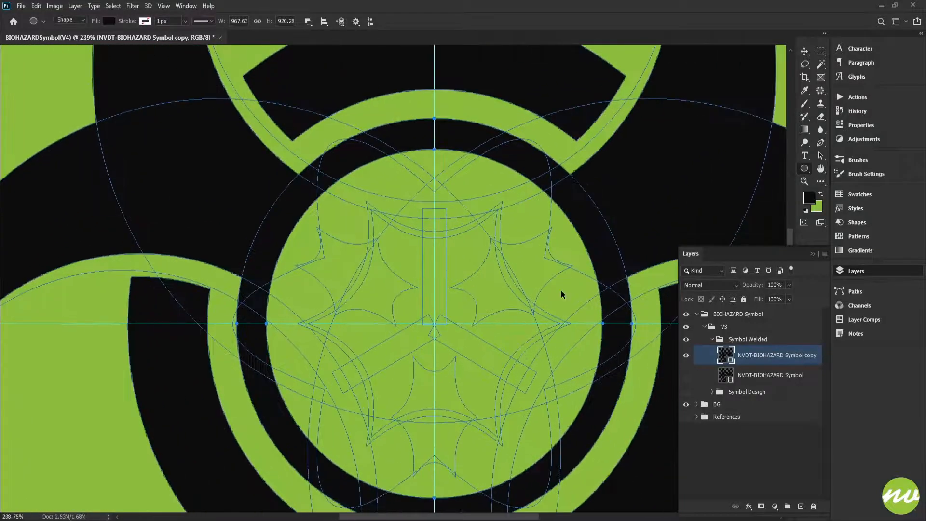
click(742, 340)
click(742, 356)
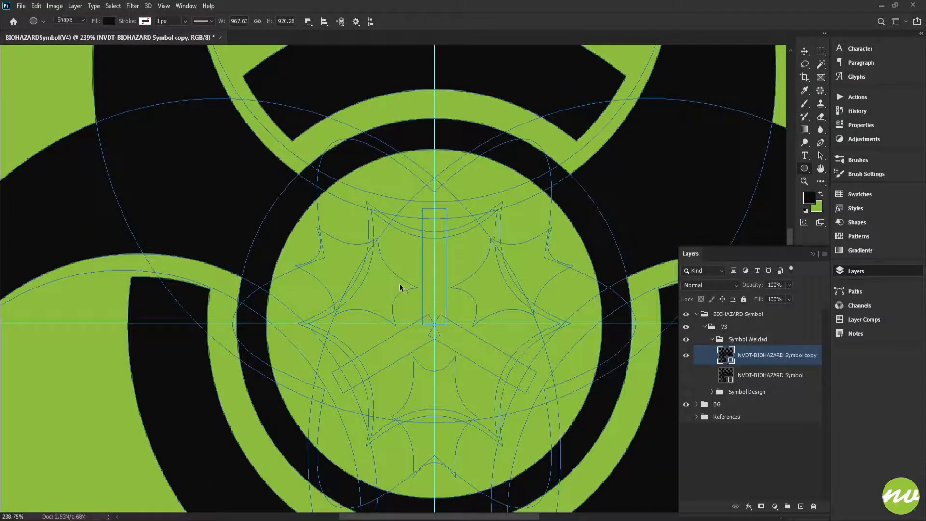
scroll(399, 287, up, 5)
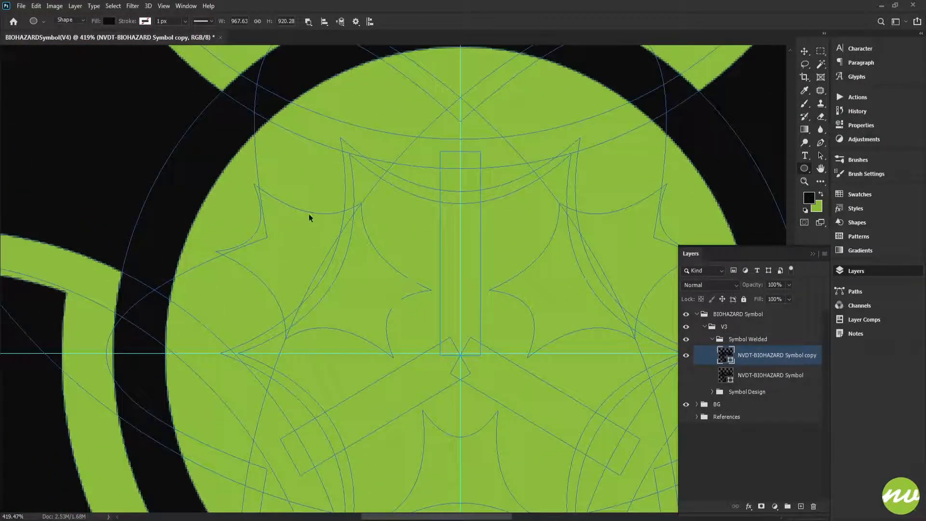
ctrl+click(309, 214)
drag(462, 263, 413, 214)
scroll(415, 215, down, 3)
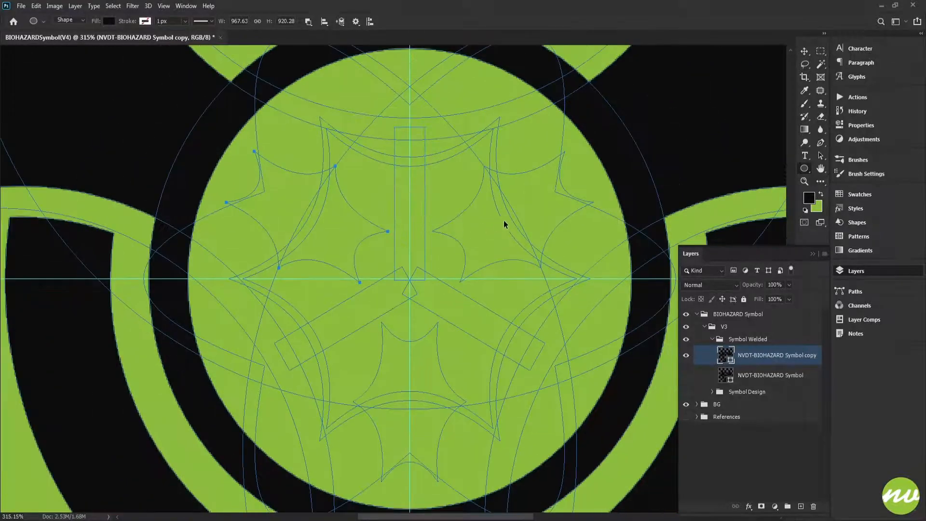
ctrl+click(434, 329)
ctrl+click(478, 308)
ctrl+click(420, 127)
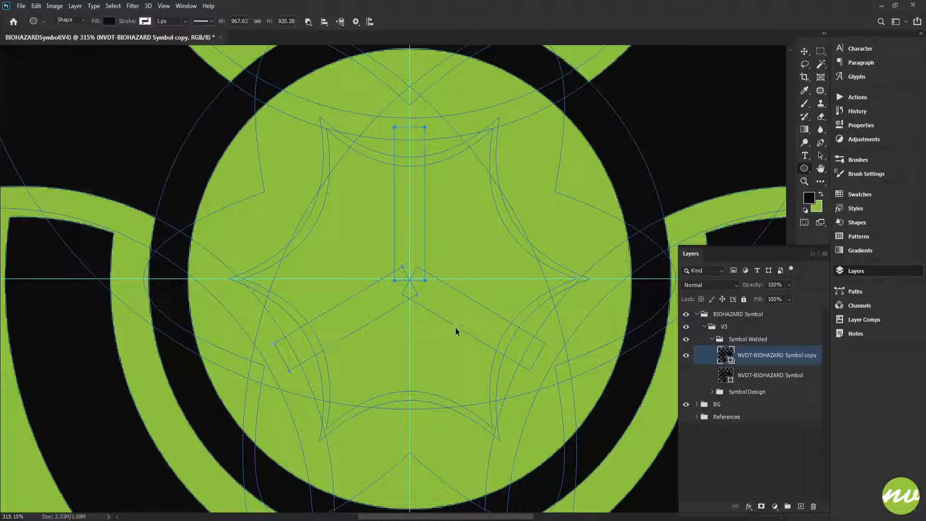
key(Delete)
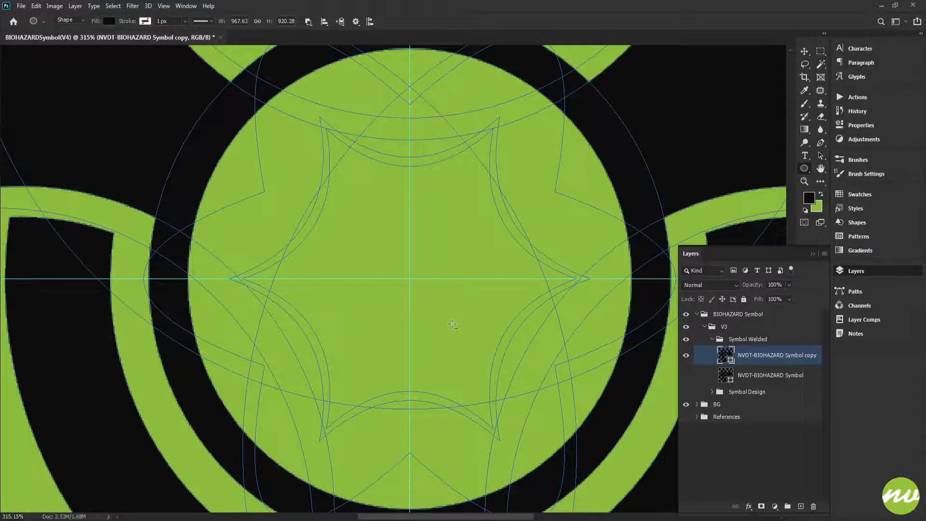
- Change the six-lobed path overlapping the central ring from subtracting to Combine Shapes
scroll(450, 320, down, 4)
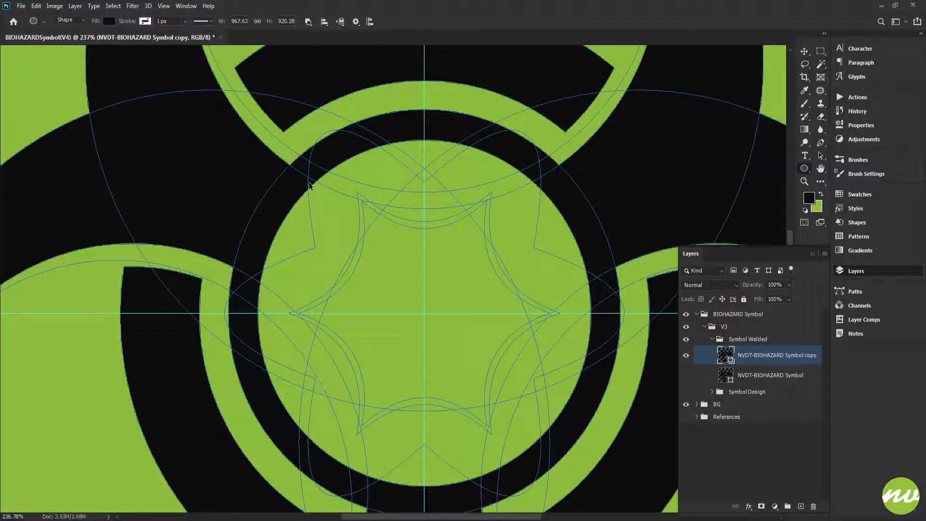
scroll(323, 151, up, 3)
ctrl+click(323, 127)
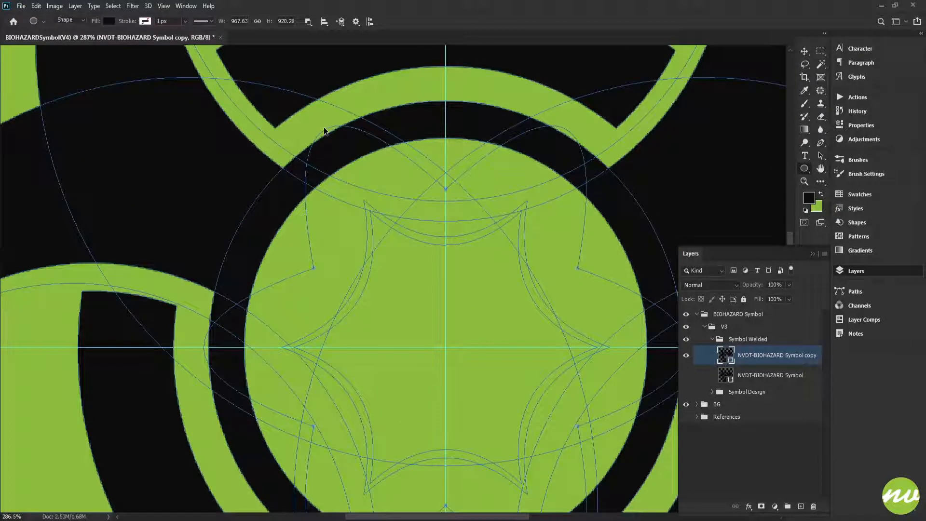
click(308, 21)
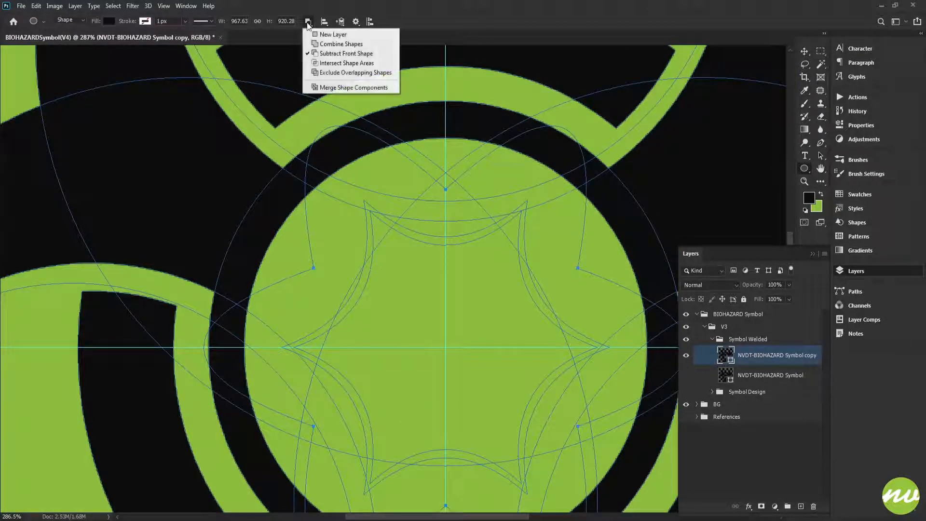
click(347, 44)
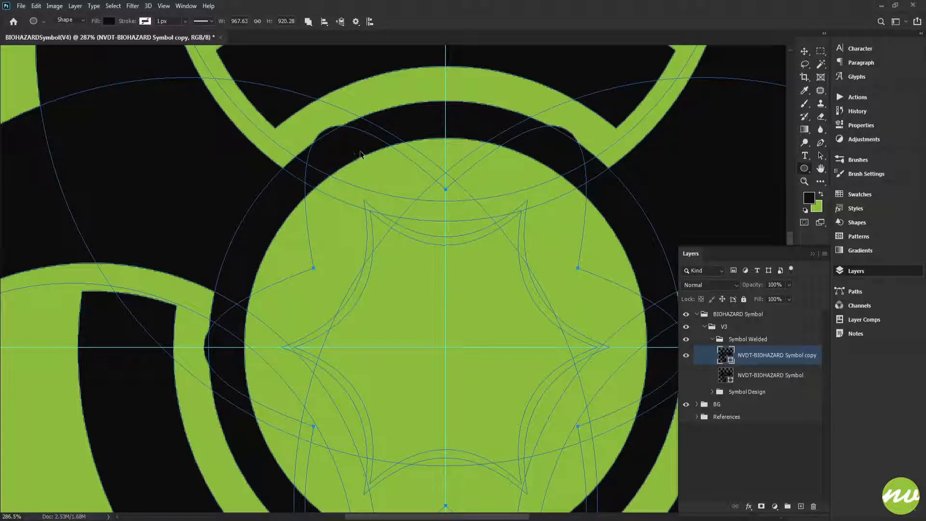
- Scale the six-lobed shape proportionally to 103% around its centre, commit it and check the result without the path outlines
key(ctrl+t)
click(246, 21)
key(Up)
key(Up)
key(Up)
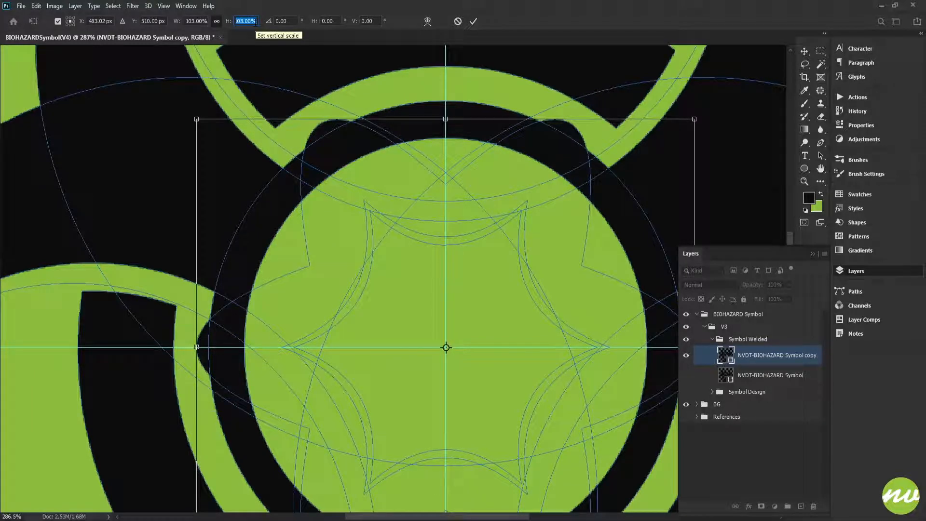
click(472, 22)
click(755, 344)
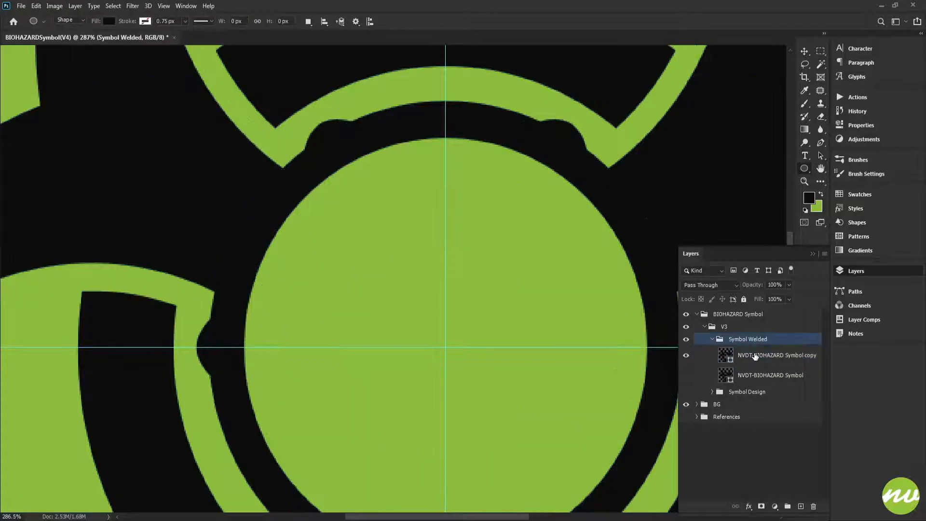
key(ctrl+0)
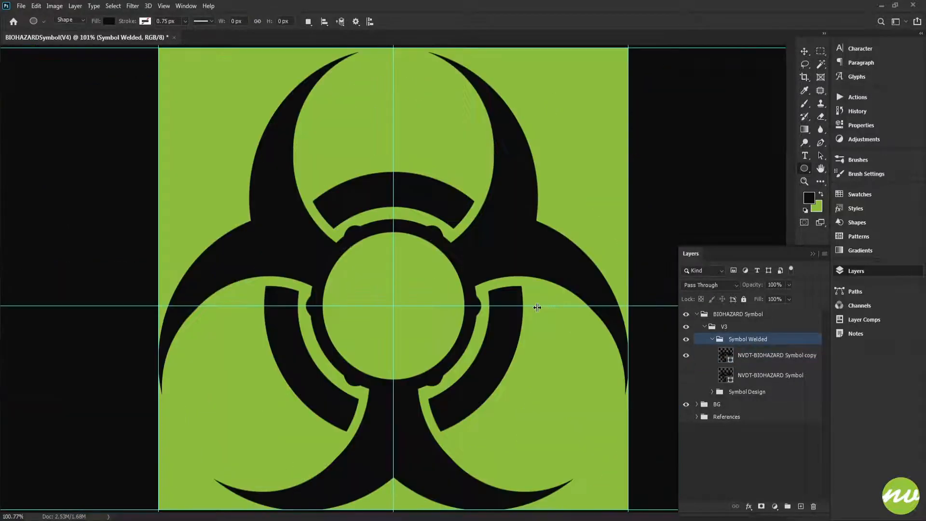
key(ctrl+plus)
key(ctrl+plus)
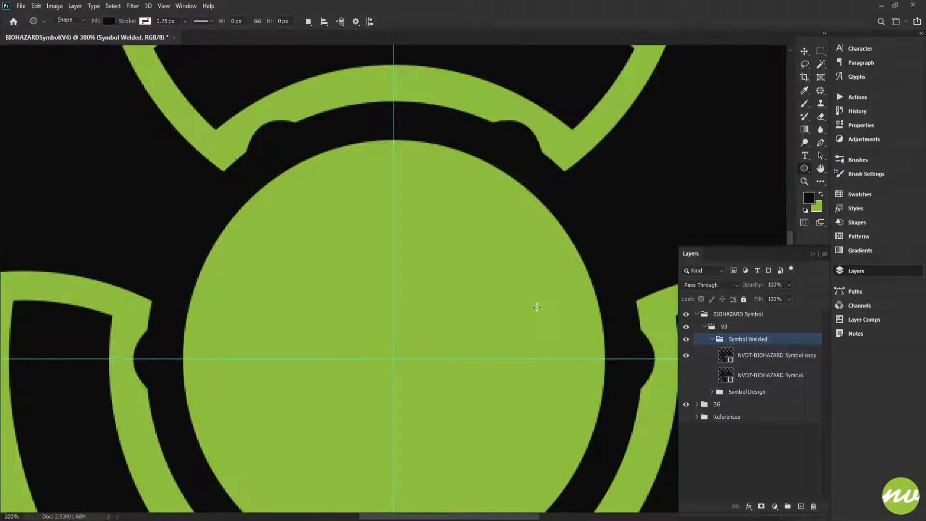
- Select both six-pointed star paths inside the ring on the NVDT-BIOHAZARD Symbol copy layer and set them to Combine Shapes
click(740, 367)
scroll(461, 265, down, 2)
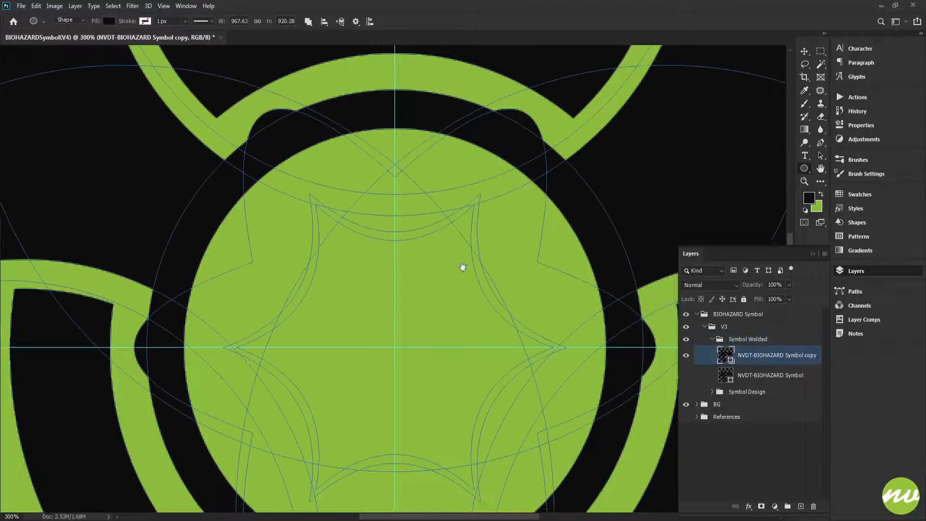
scroll(344, 208, up, 2)
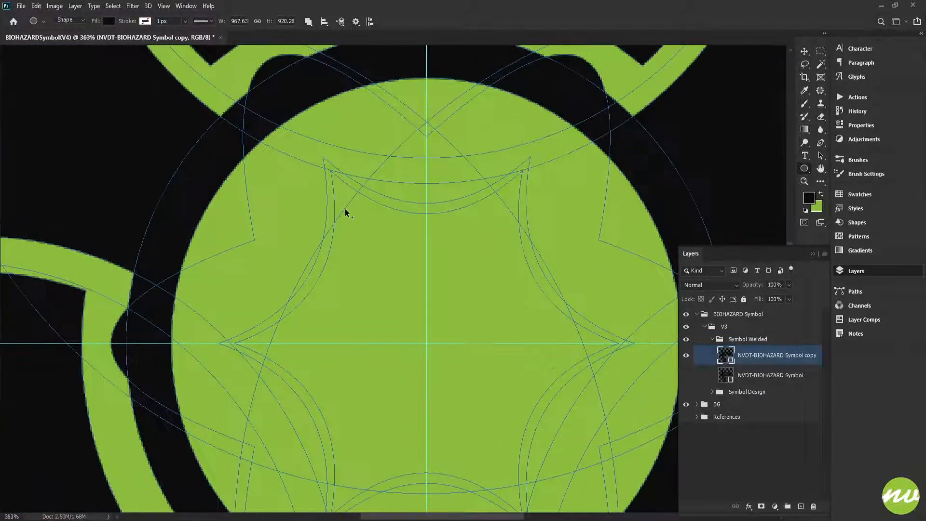
drag(375, 250, 376, 211)
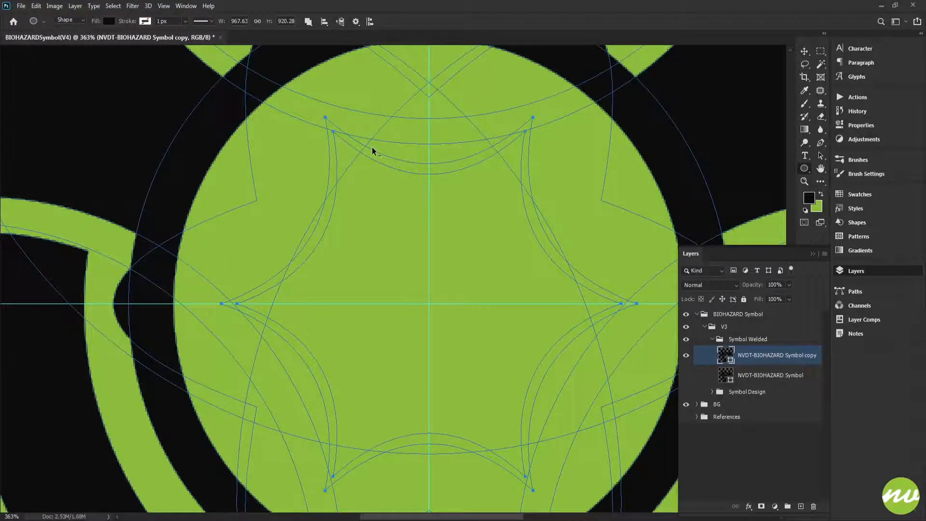
scroll(372, 146, down, 2)
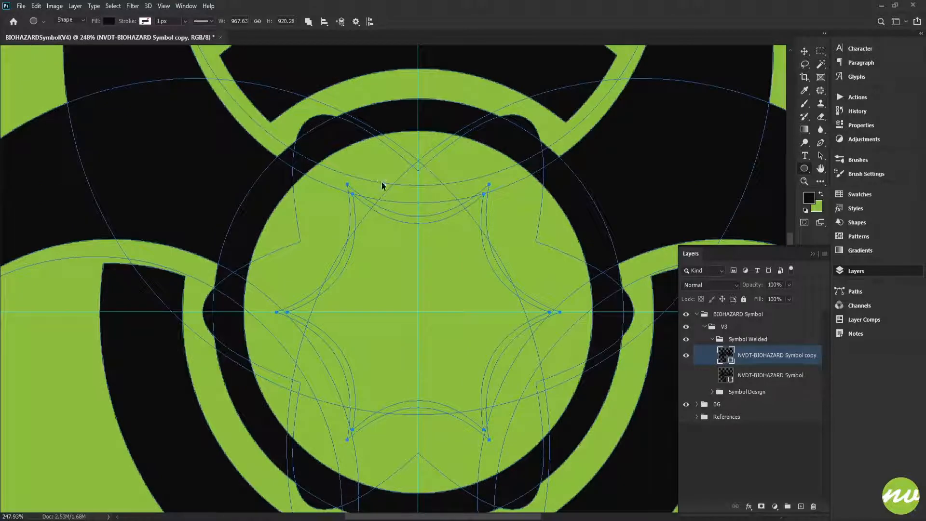
click(307, 22)
click(315, 44)
- Select only the outer six-pointed star and bring it to the front of the shape stack
click(341, 22)
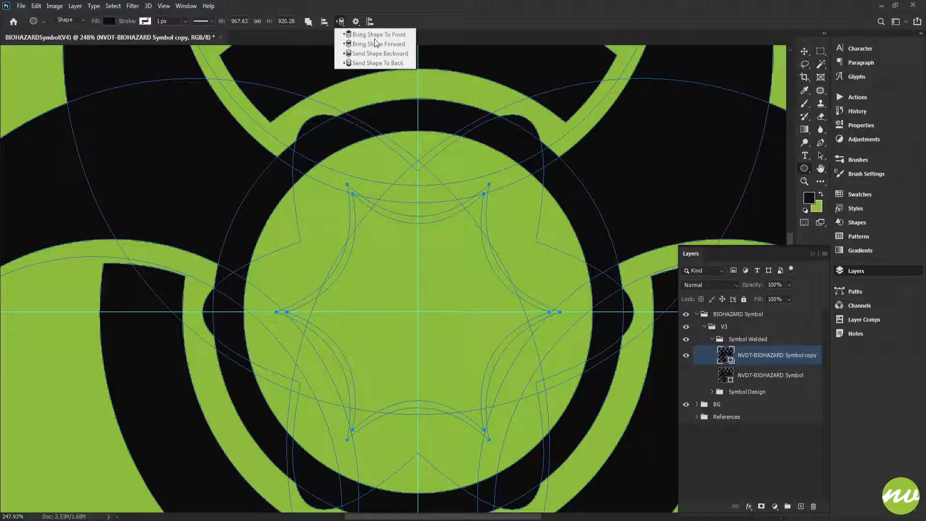
click(444, 21)
scroll(362, 201, up, 1)
scroll(362, 202, up, 1)
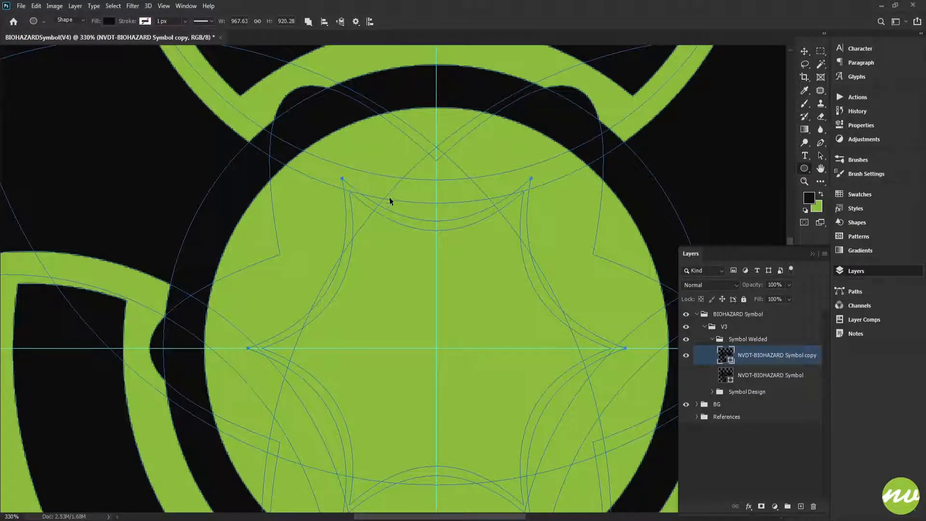
click(341, 22)
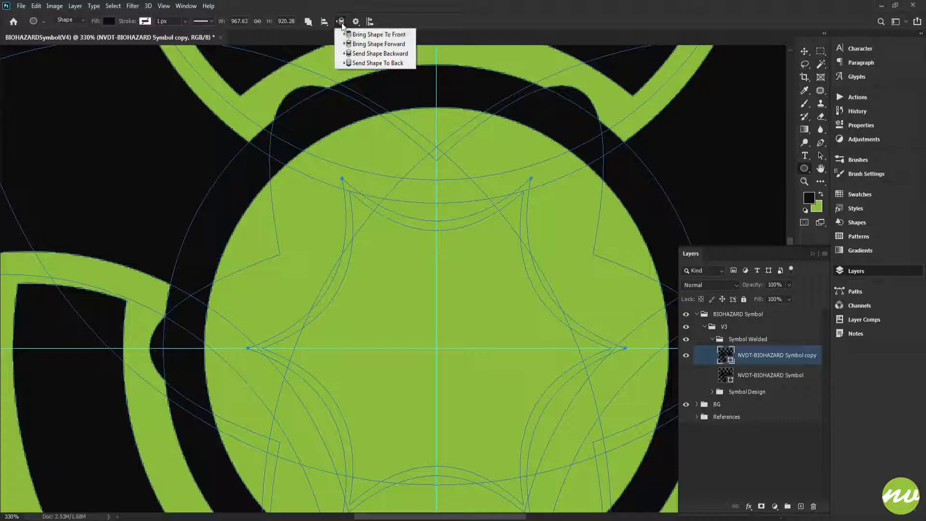
click(366, 32)
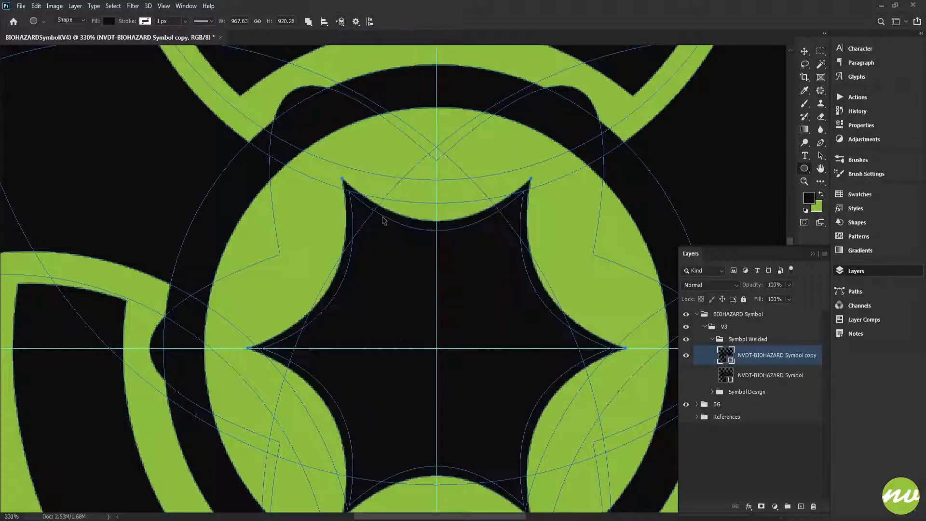
- Set the inner six-pointed star to Subtract Front Shape and move it in front of the outer star to leave a thin outline
ctrl+click(397, 223)
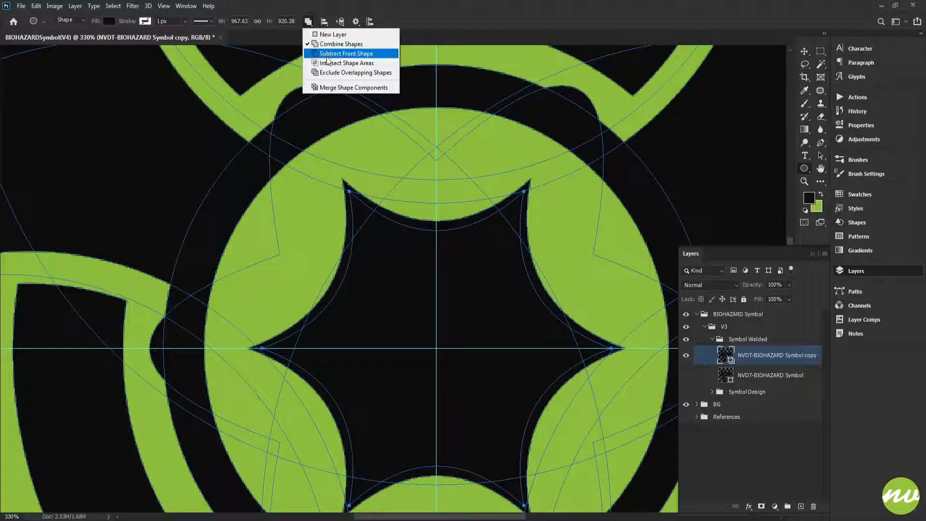
click(347, 53)
click(339, 22)
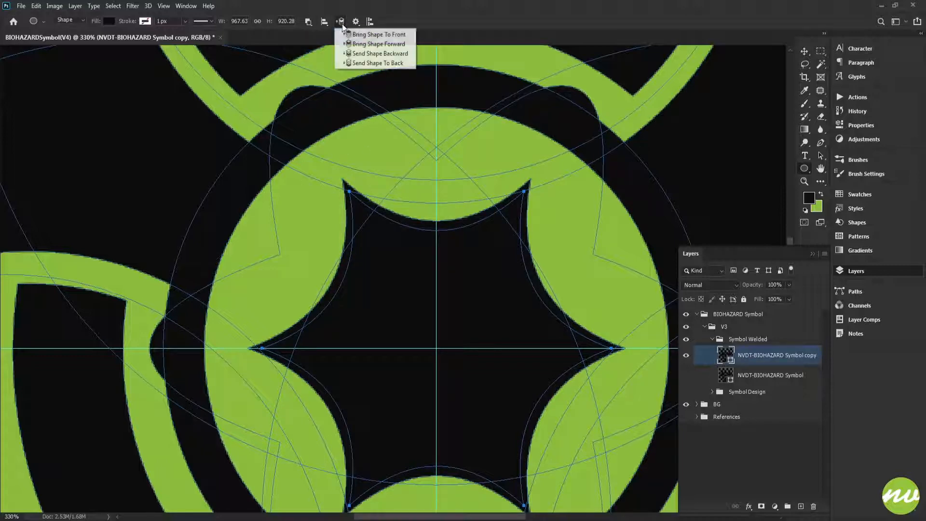
click(352, 43)
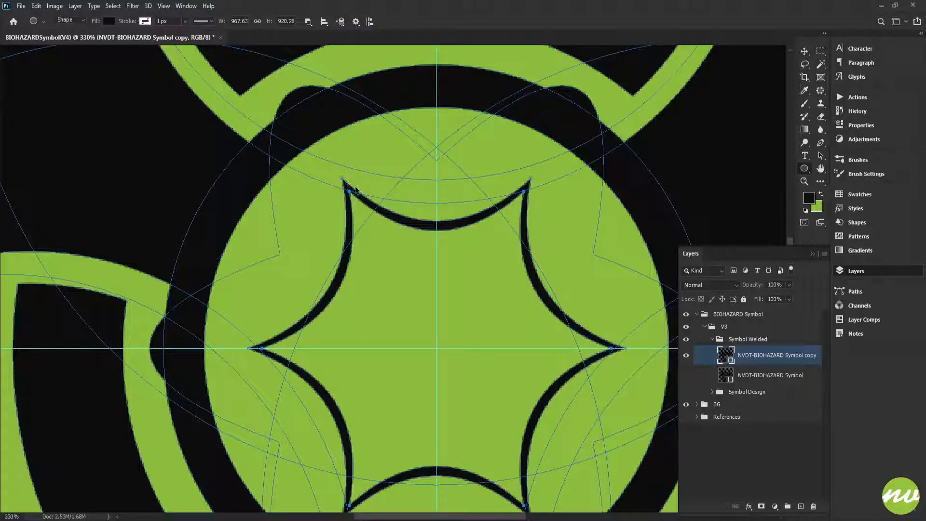
- Scale both six-pointed star paths together proportionally to 161% around their centre
key(ctrl+t)
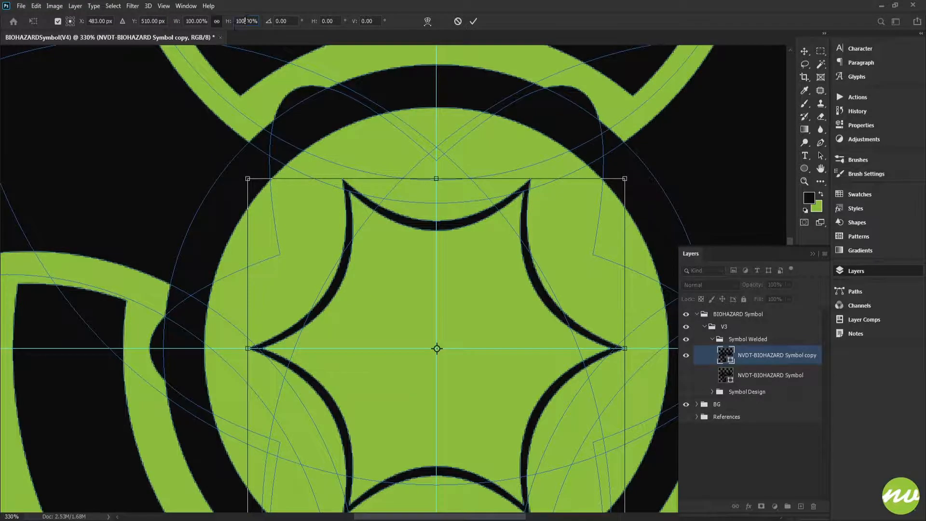
key(shift+Up)
key(shift+Up)
key(shift+Up)
key(shift+Up)
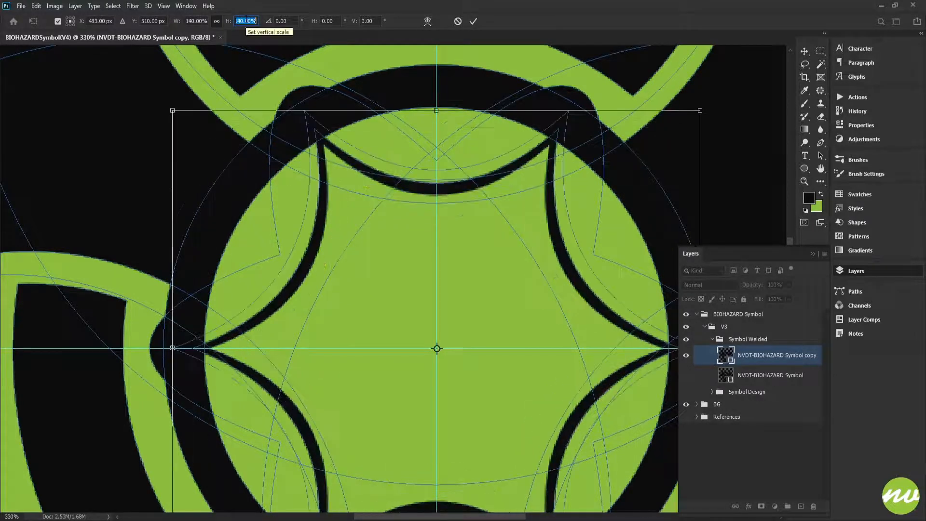
key(shift+Up)
key(Up)
key(Up)
key(Up)
key(Up)
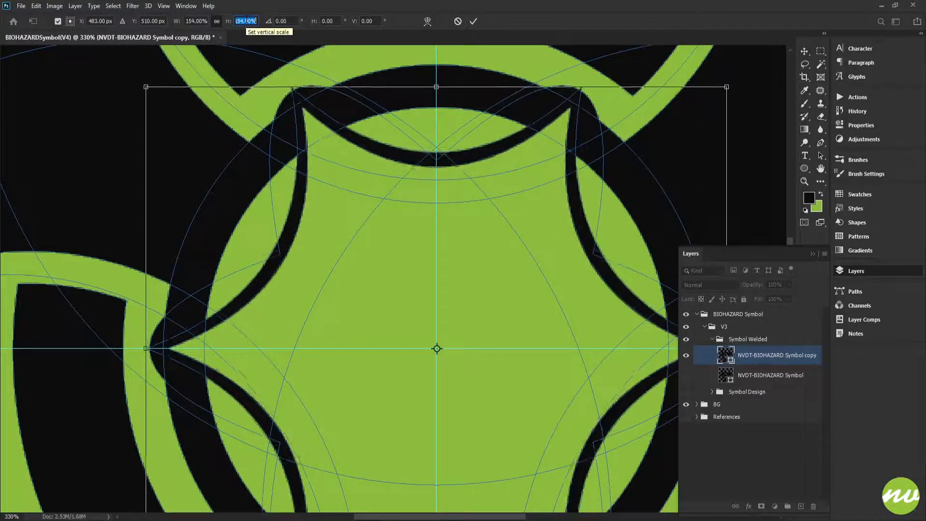
key(Up)
key(Up)
key(Up)
key(Up)
key(Up)
key(Up)
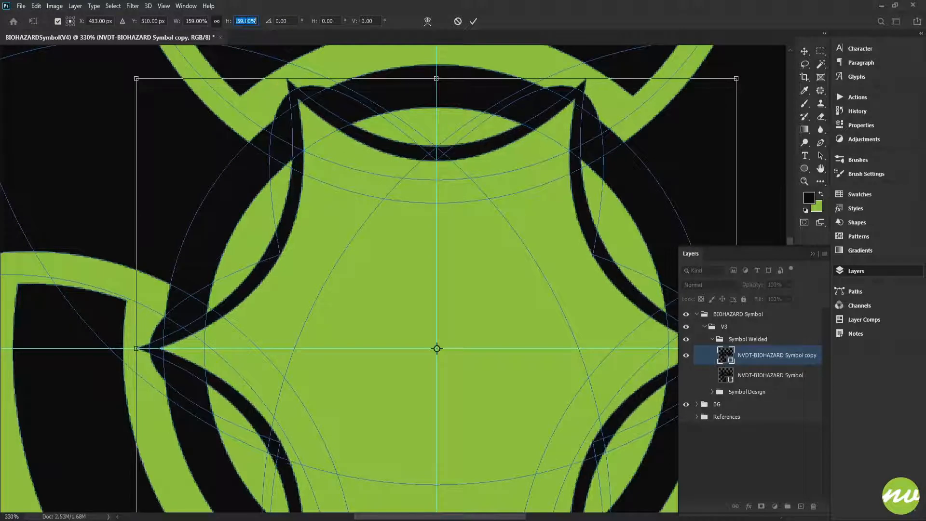
key(Up)
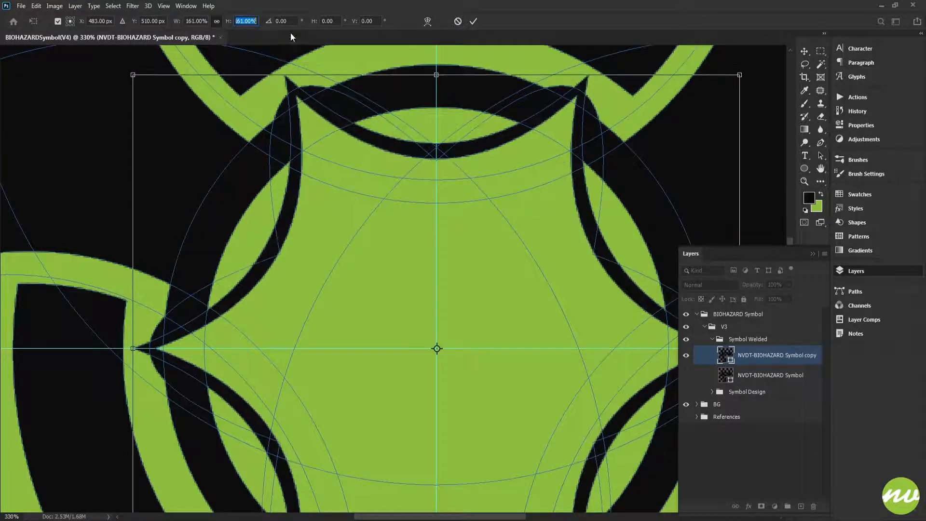
click(473, 21)
key(u)
scroll(424, 149, down, 5)
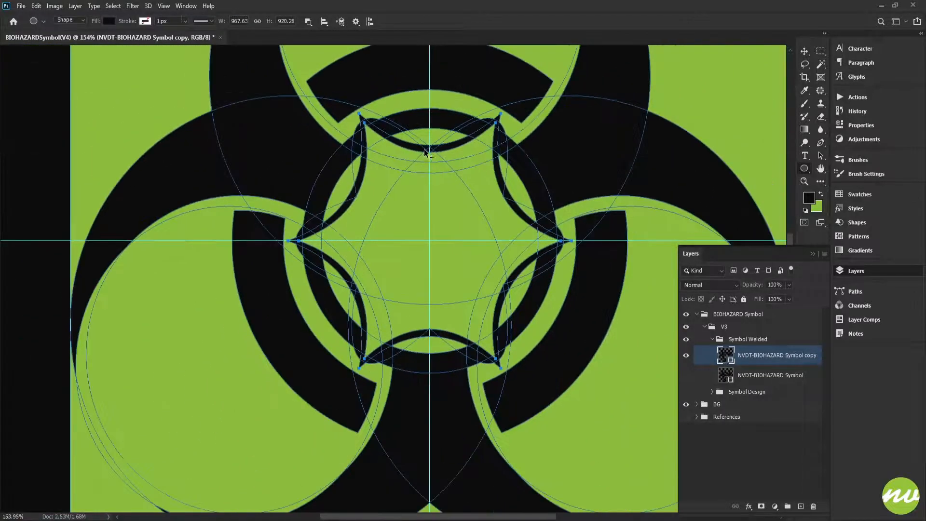
- Deselect the symbol's paths and hide the guides to check the enlarged star outline against the ring
click(726, 327)
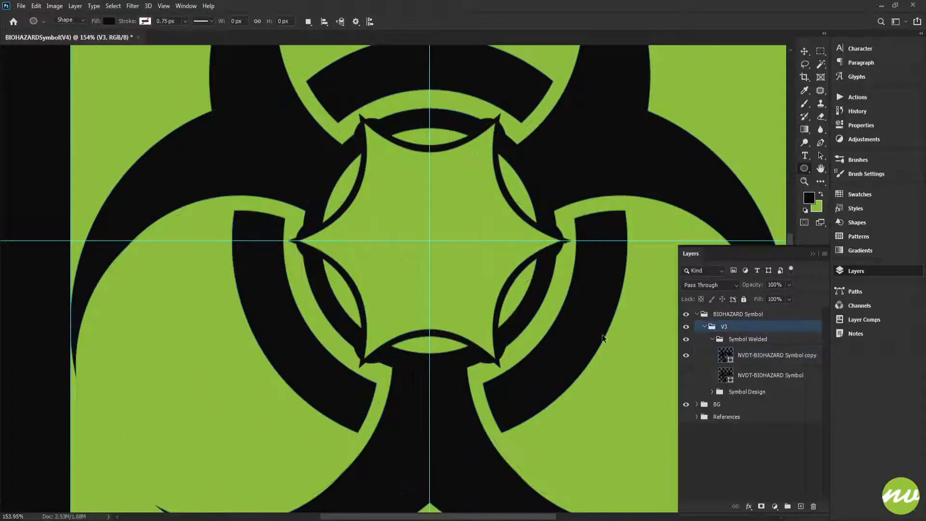
key(ctrl+semicolon)
key(ctrl+0)
key(ctrl+plus)
key(ctrl+plus)
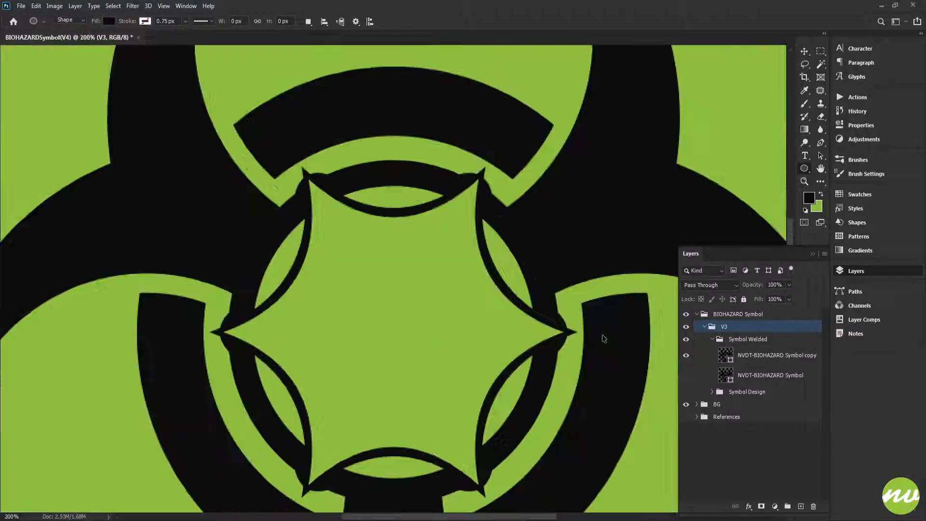
- Delete the inner, subtracting six-pointed star path from the NVDT-BIOHAZARD Symbol copy layer
click(730, 355)
scroll(294, 177, up, 4)
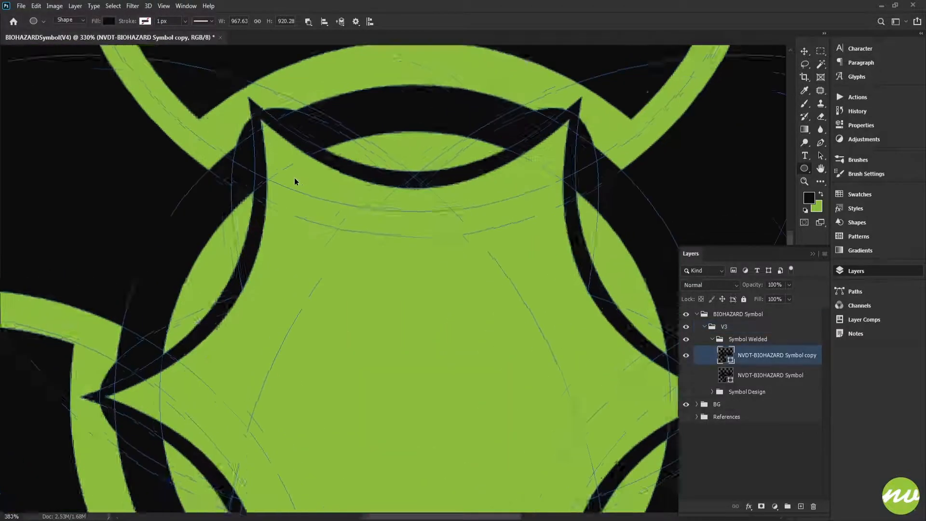
scroll(346, 164, up, 1)
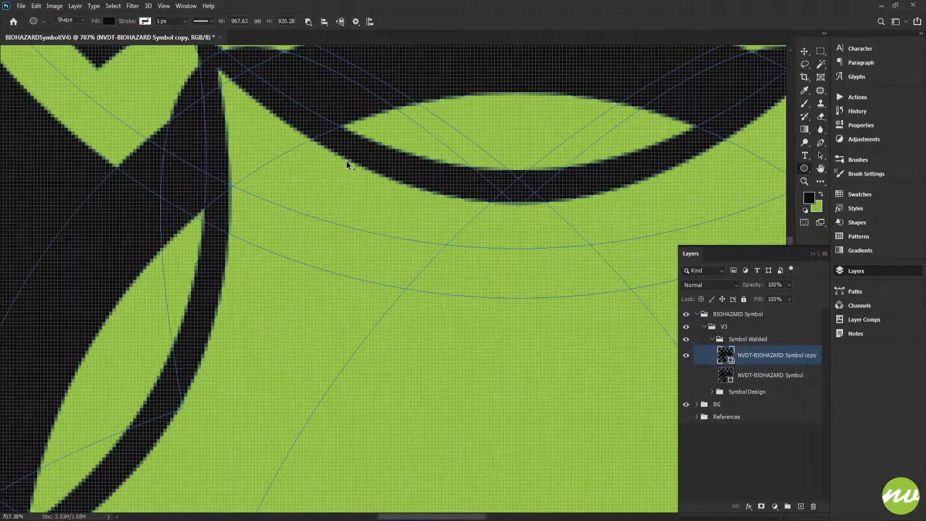
scroll(348, 160, down, 2)
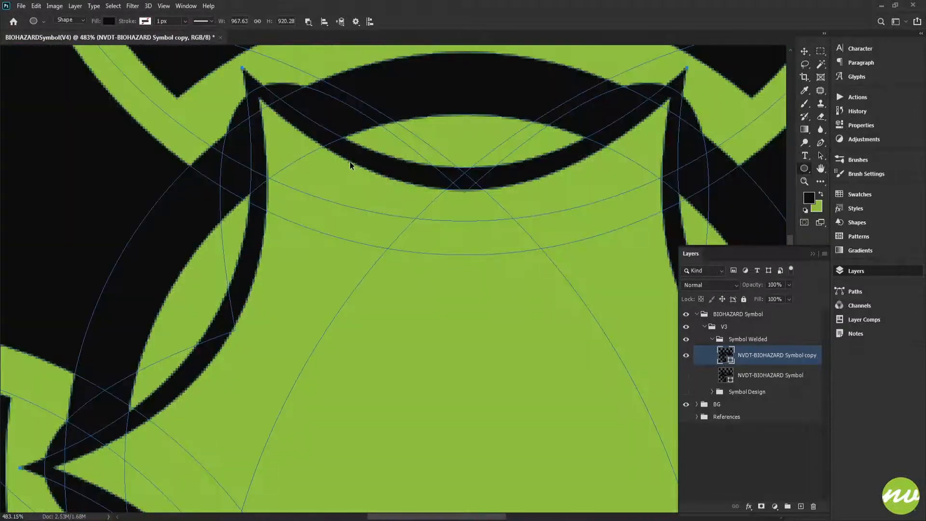
ctrl+click(349, 161)
scroll(354, 174, down, 2)
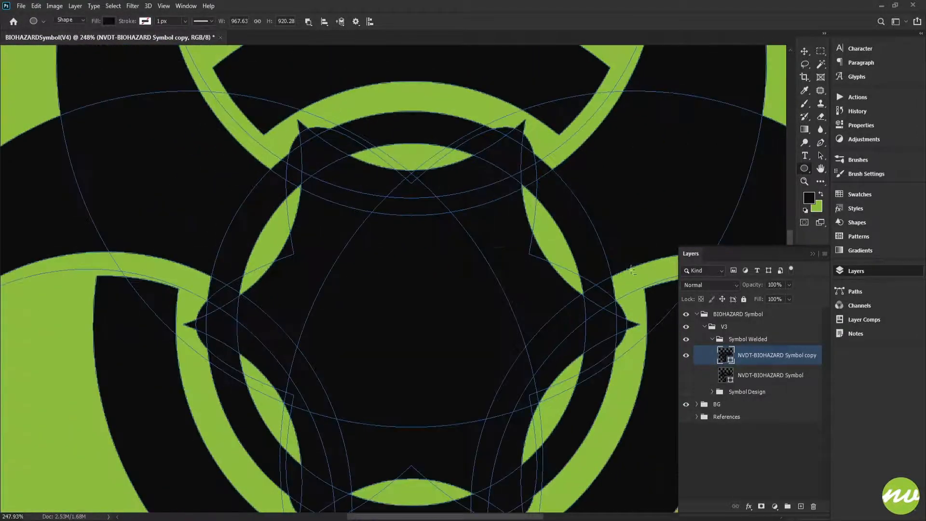
- Inspect how the solid six-pointed star overlaps the ring, with its paths shown and hidden
click(746, 340)
key(ctrl+0)
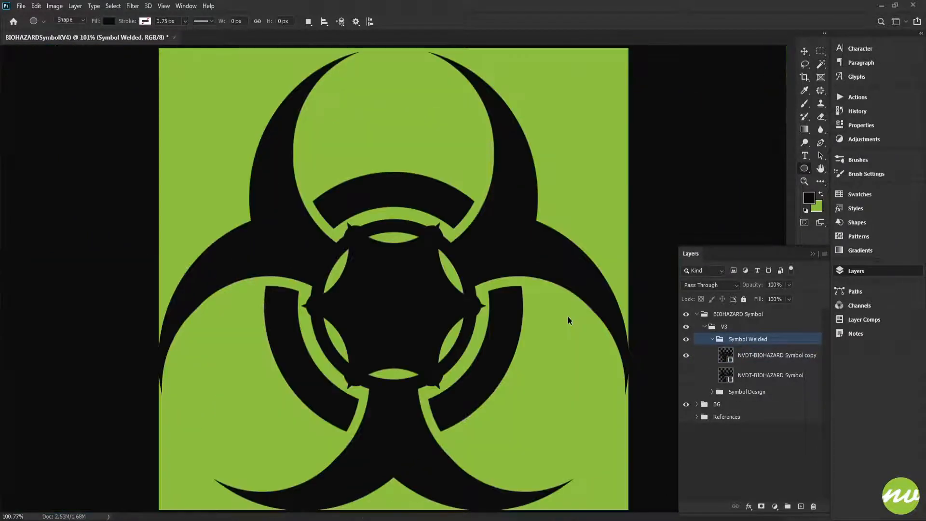
key(ctrl+plus)
key(ctrl+plus)
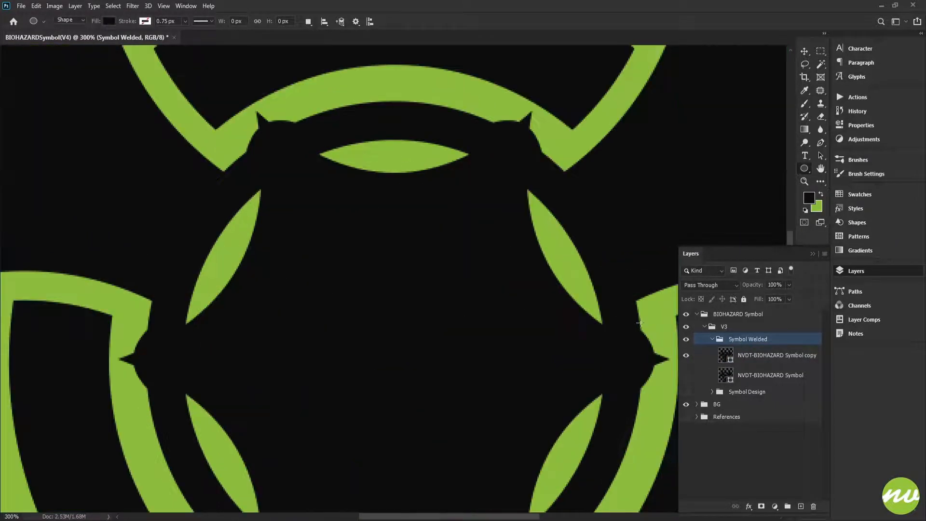
click(736, 355)
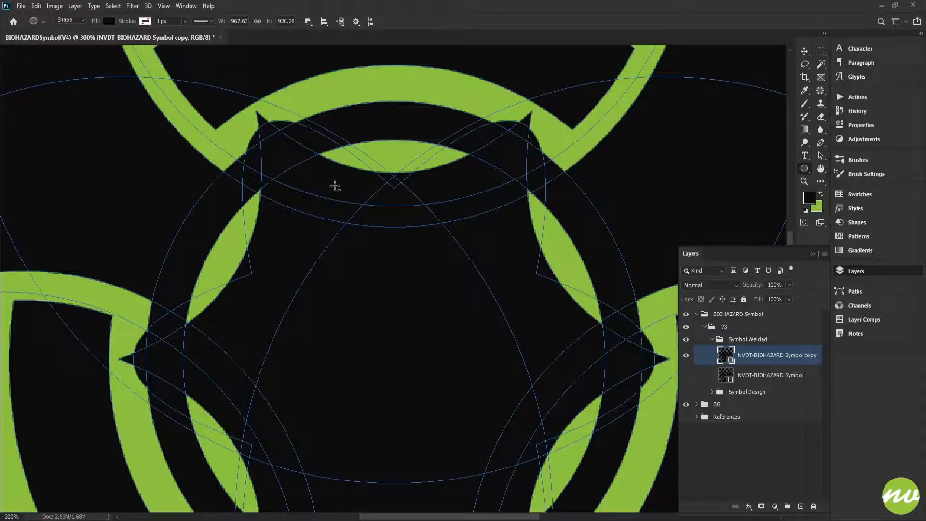
drag(336, 186, 371, 189)
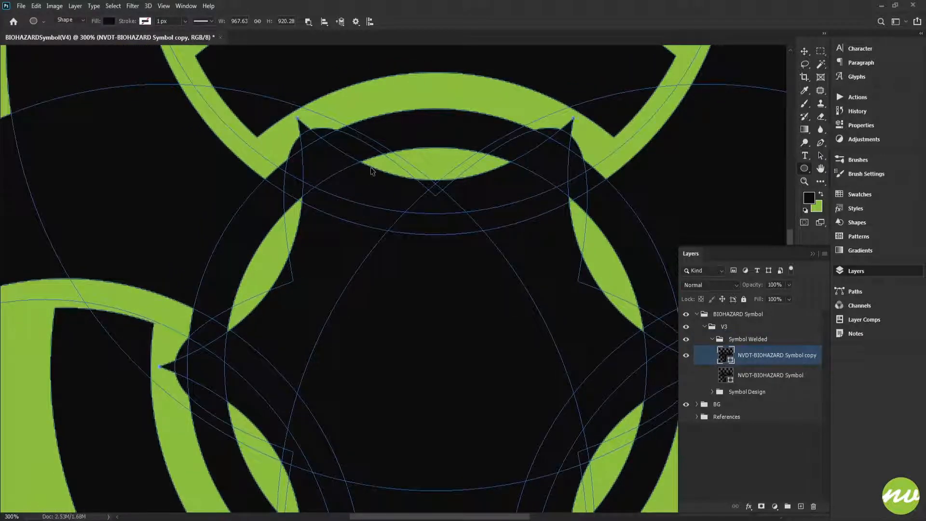
scroll(374, 170, down, 2)
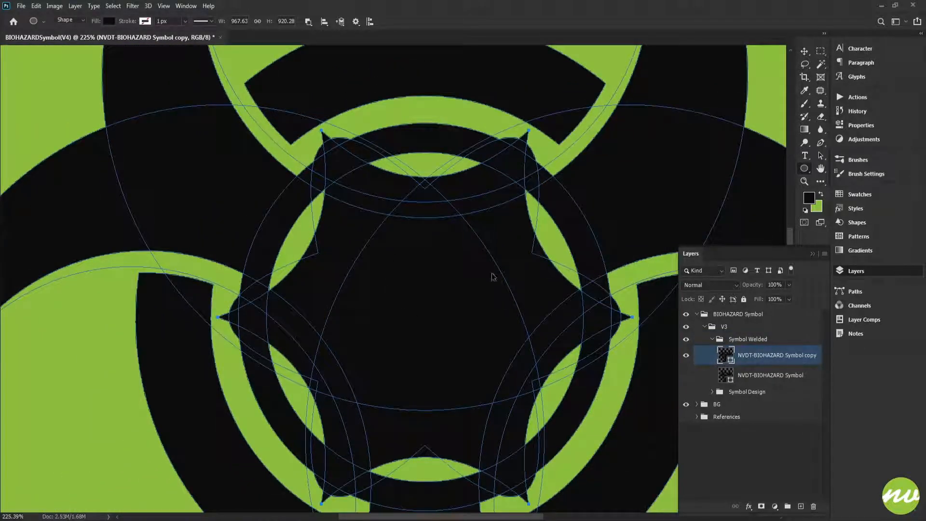
click(725, 340)
key(ctrl+0)
key(ctrl+plus)
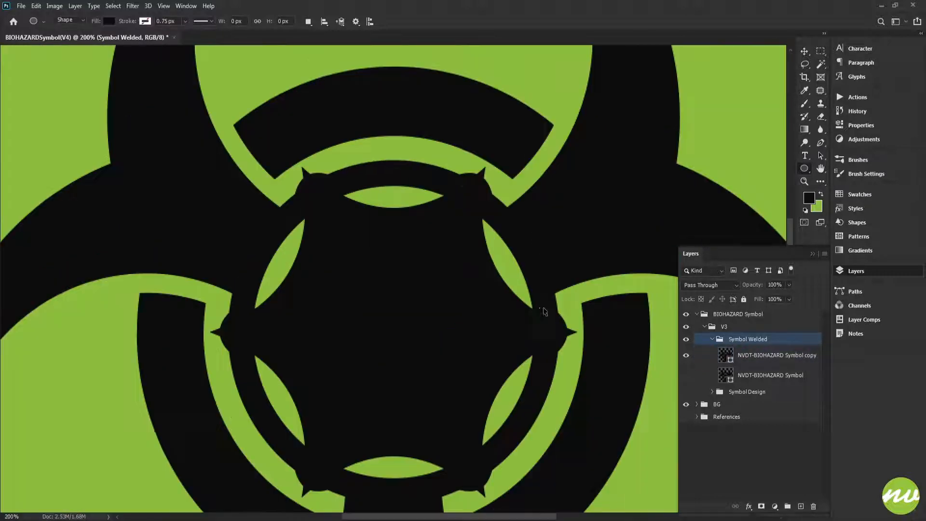
drag(517, 298, 528, 267)
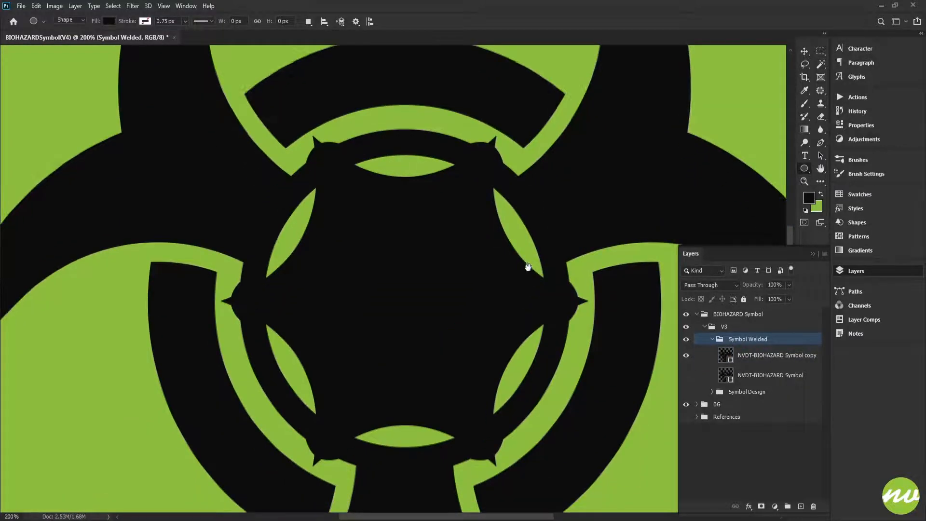
- Duplicate the NVDT-BIOHAZARD Symbol copy layer, leaving only the new duplicate visible
click(751, 360)
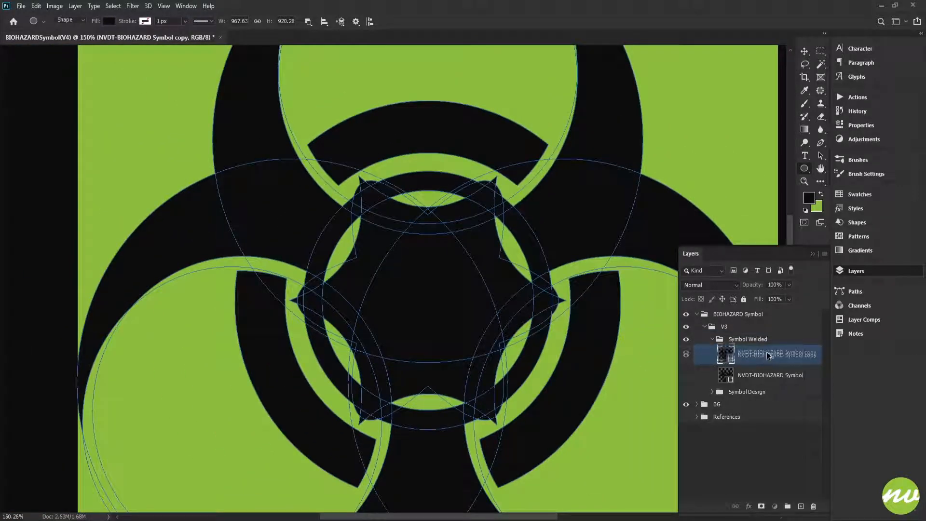
key(ctrl+j)
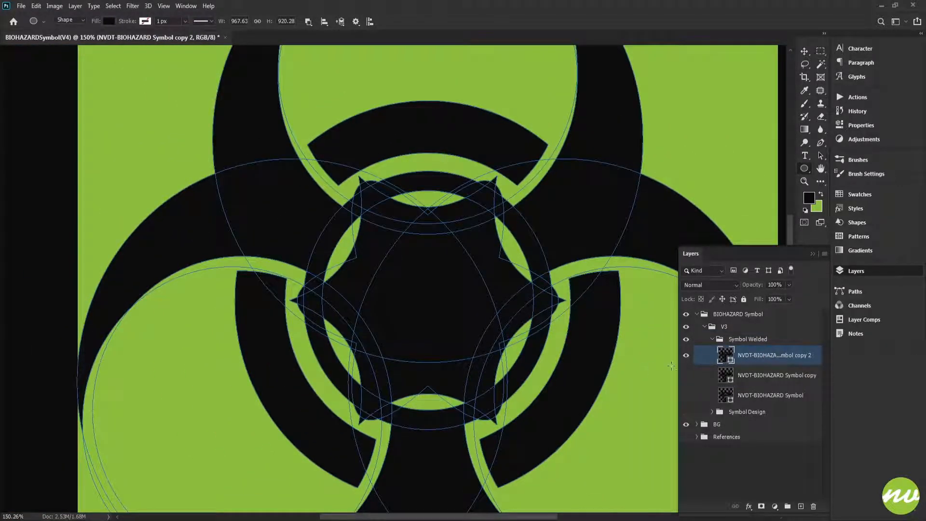
click(737, 340)
key(ctrl+plus)
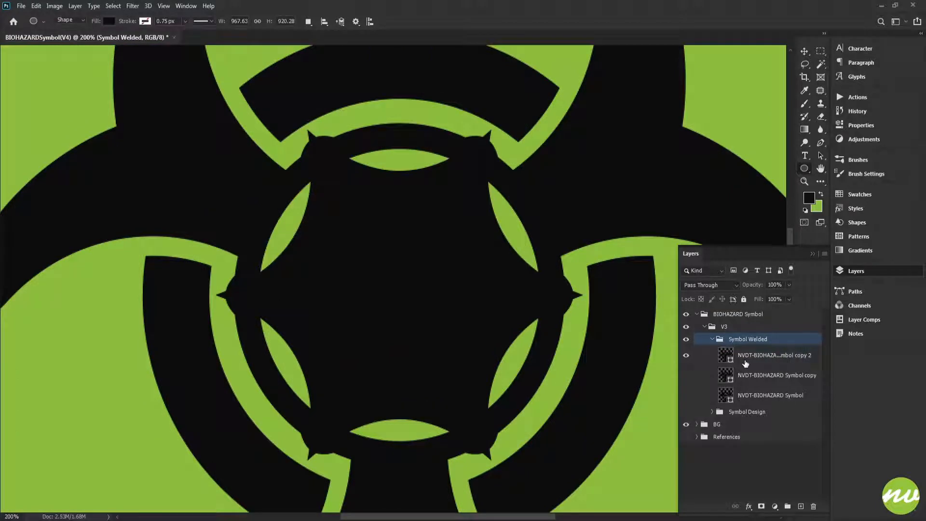
- Try deleting the ring's inner circle path on the duplicate layer, and undo the deletion
click(745, 363)
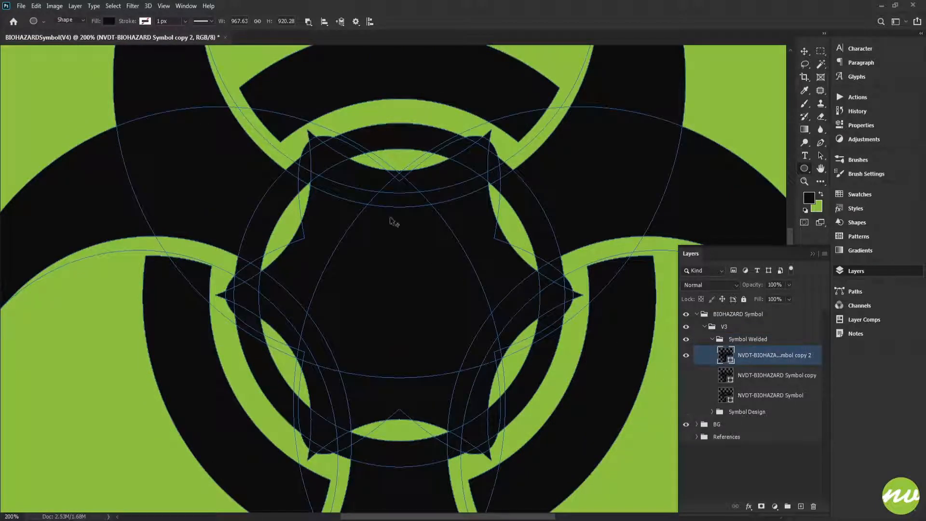
scroll(368, 202, up, 5)
scroll(347, 192, down, 3)
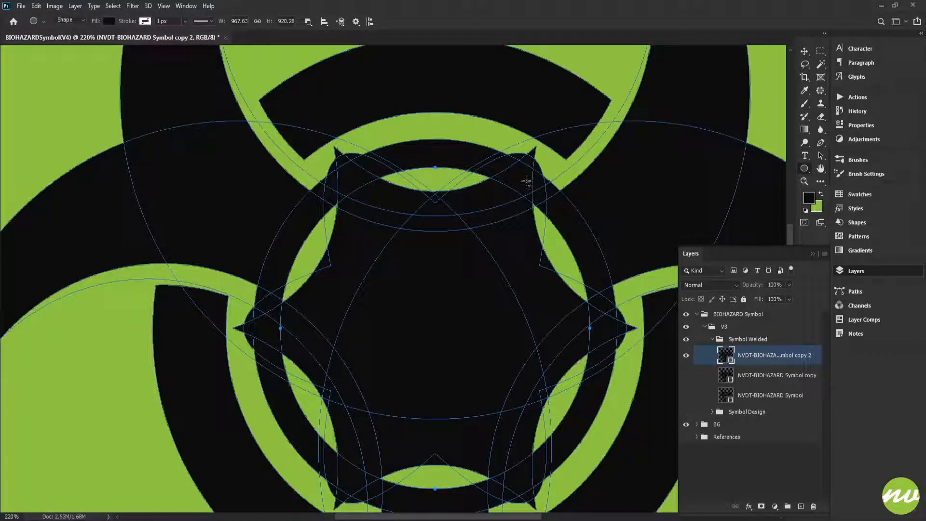
key(Delete)
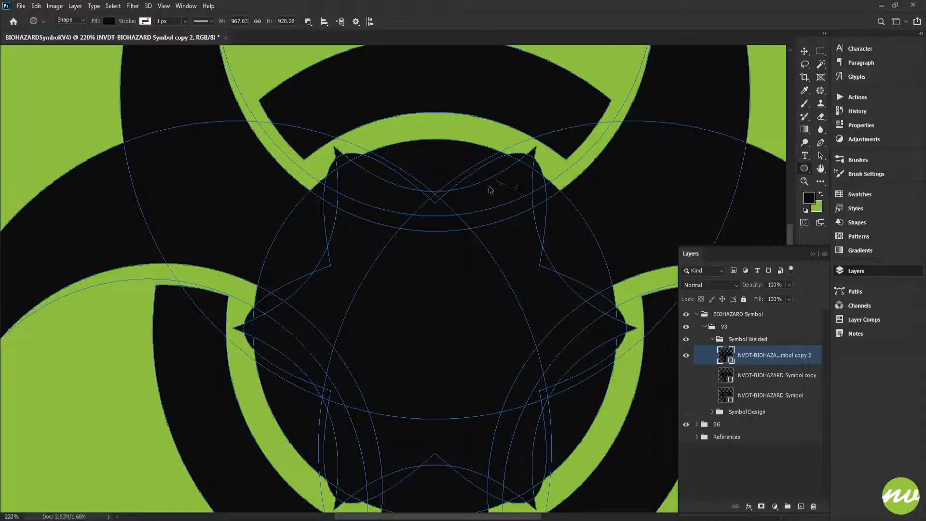
key(ctrl+z)
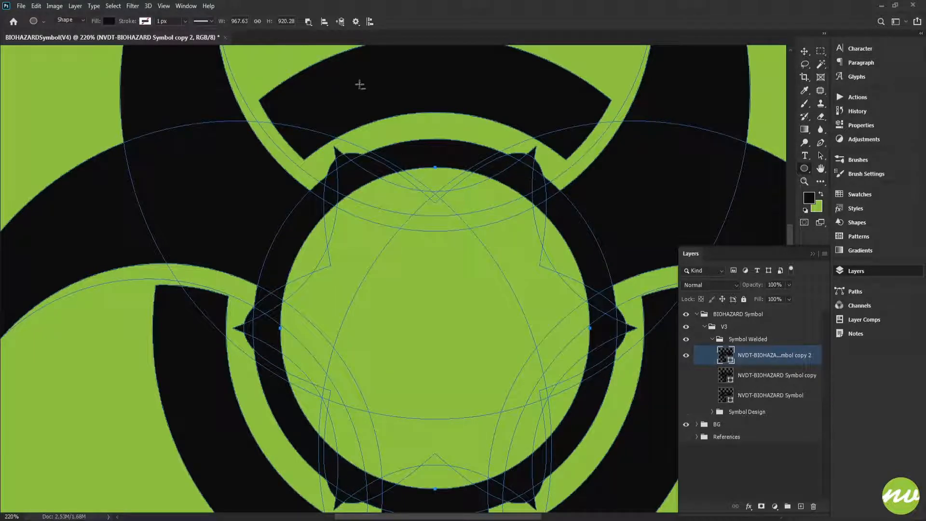
- Try bringing the ring's inner circle to the front of the shape stack, and undo the reordering
click(341, 22)
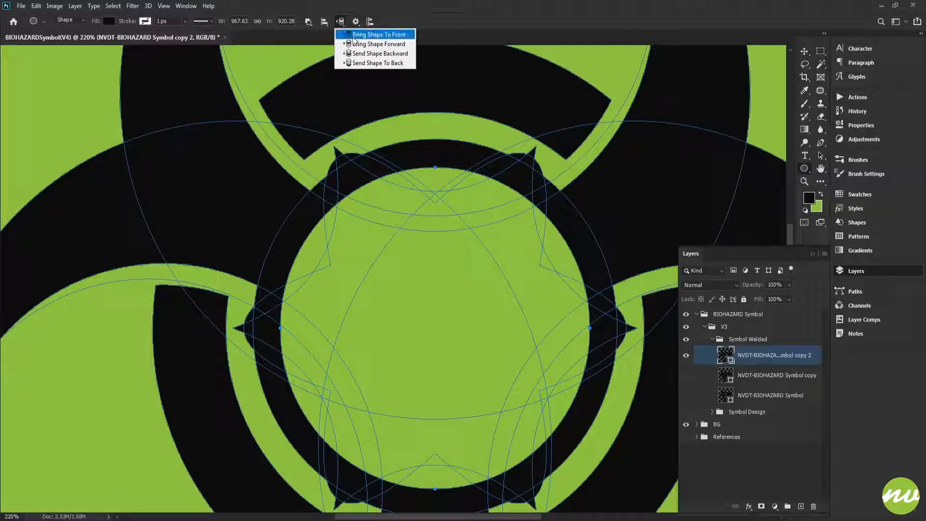
click(452, 21)
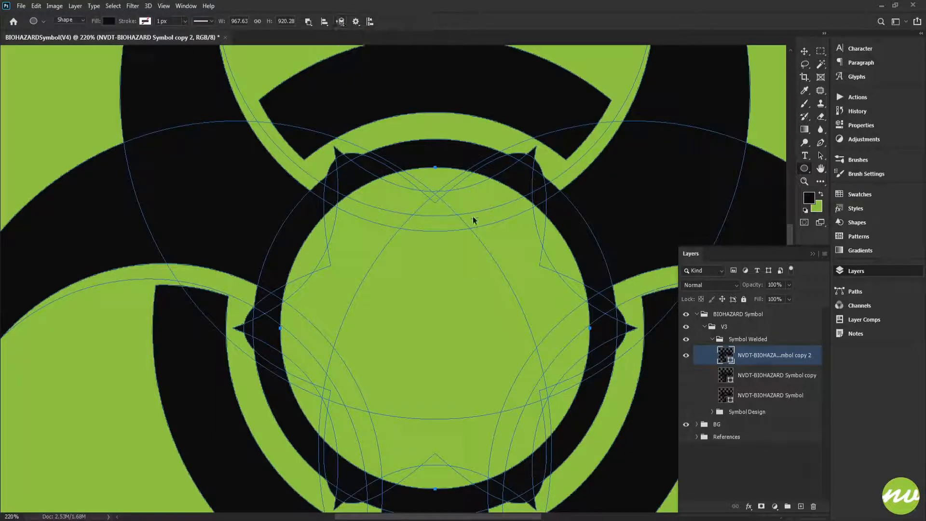
key(ctrl+z)
key(ctrl+z)
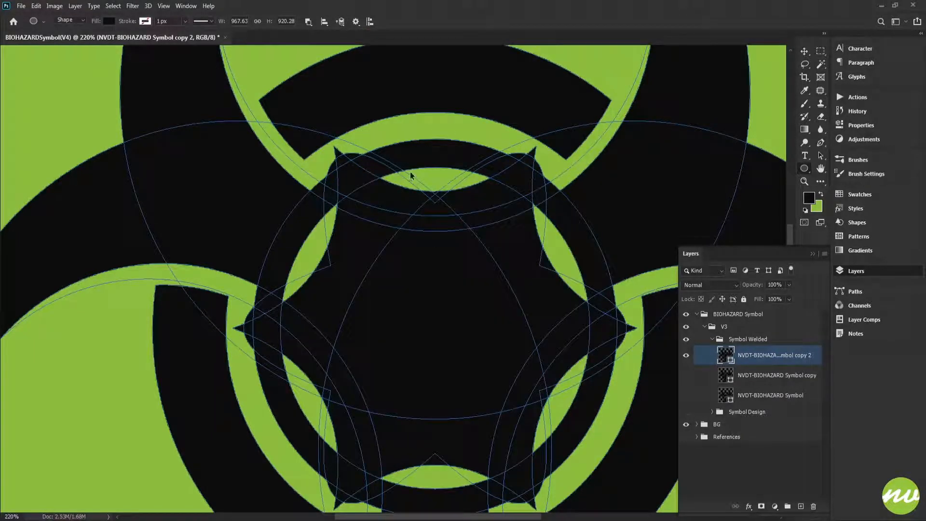
- Bring the ring's inner circle to the front of the shape stack so it cuts through the star, and deselect the paths
click(341, 21)
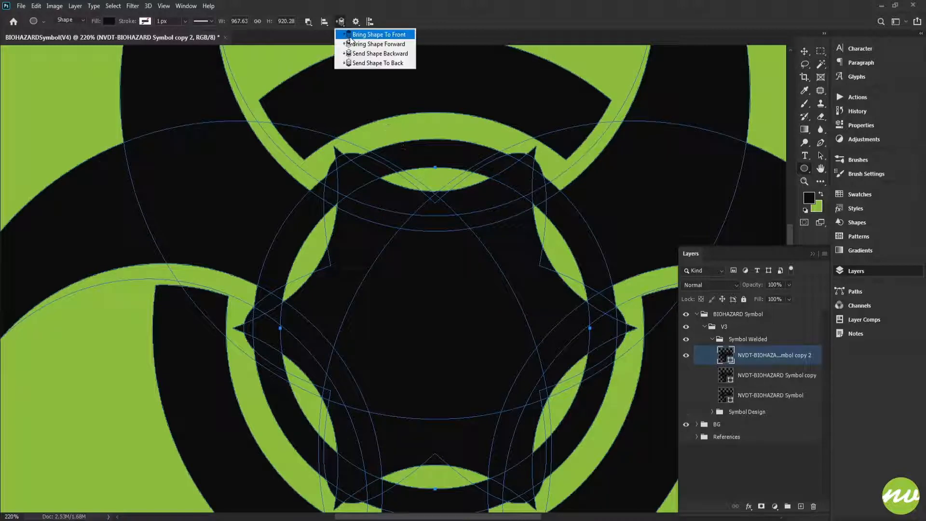
click(367, 34)
click(733, 343)
scroll(521, 305, down, 4)
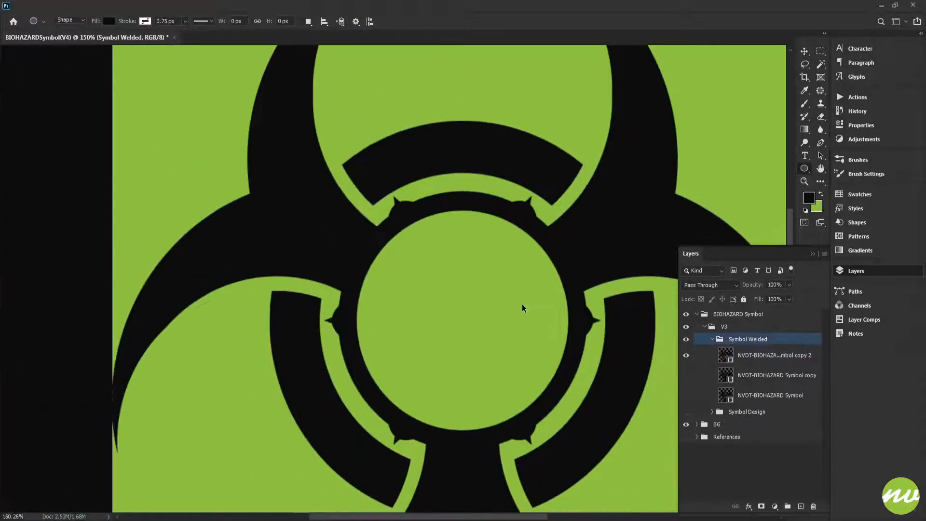
- Examine the spiked ring's shape and proportions up close and within the whole symbol
scroll(505, 302, down, 2)
scroll(505, 302, up, 4)
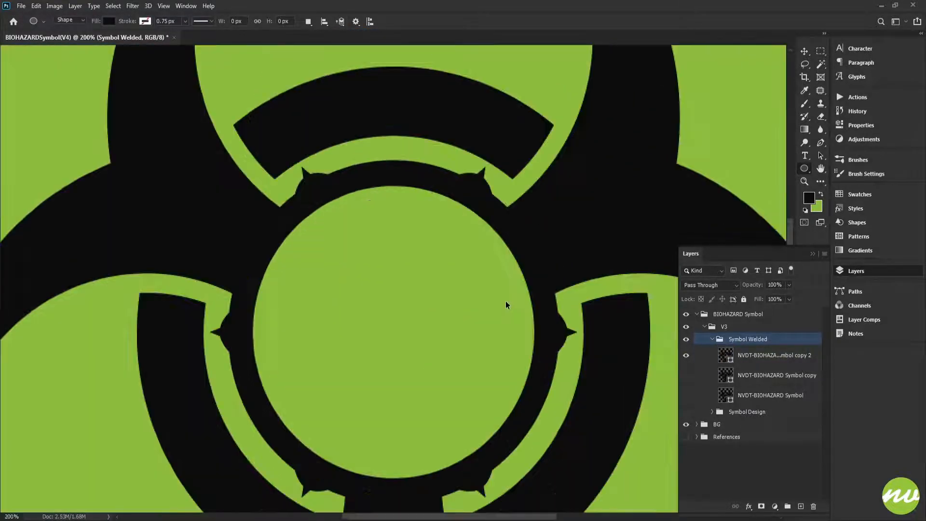
scroll(505, 304, down, 3)
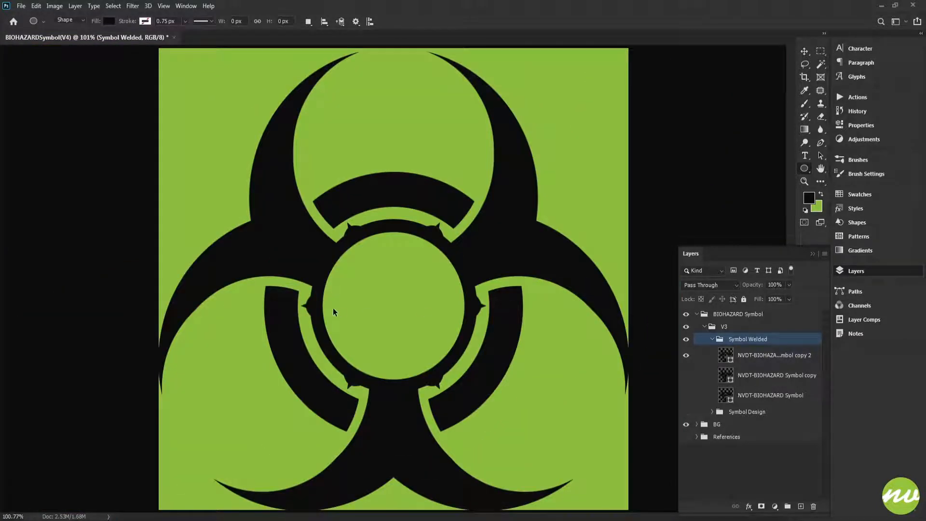
scroll(335, 310, up, 2)
scroll(404, 259, down, 2)
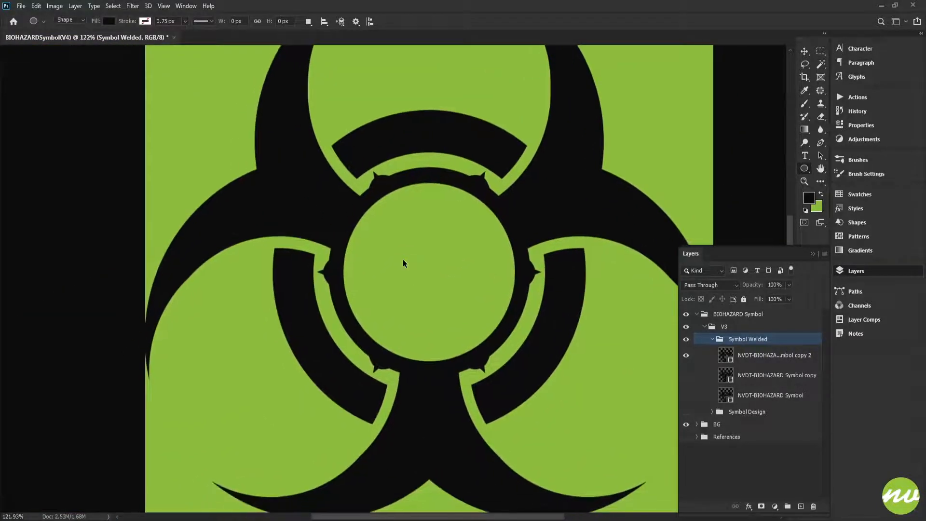
scroll(403, 258, down, 1)
scroll(403, 259, up, 3)
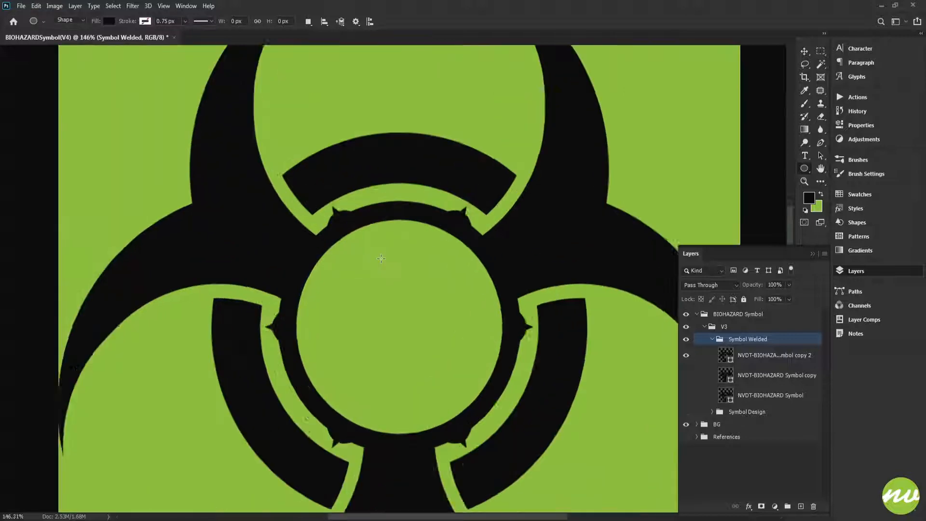
drag(402, 245, 441, 176)
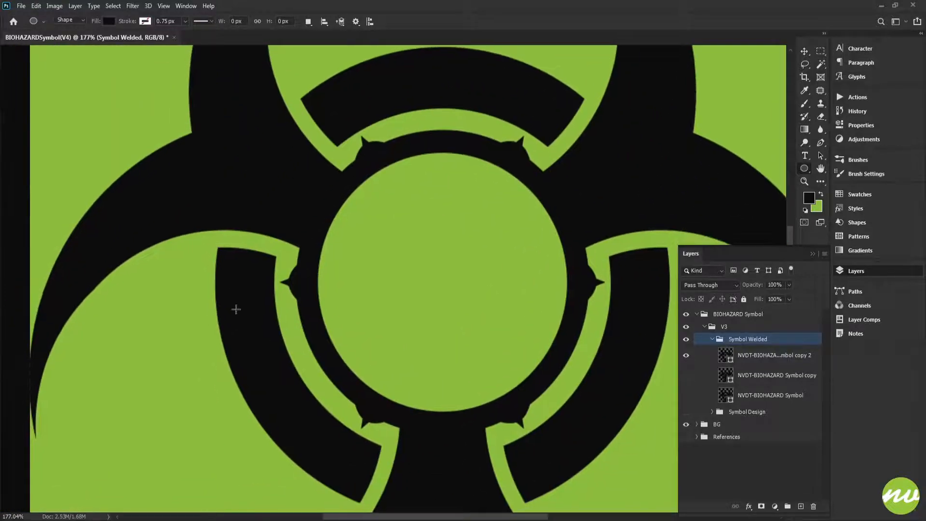
- Scale the six-lobed path behind the ring proportionally to 98% around its centre, and hide the path outlines
click(731, 356)
scroll(351, 127, up, 3)
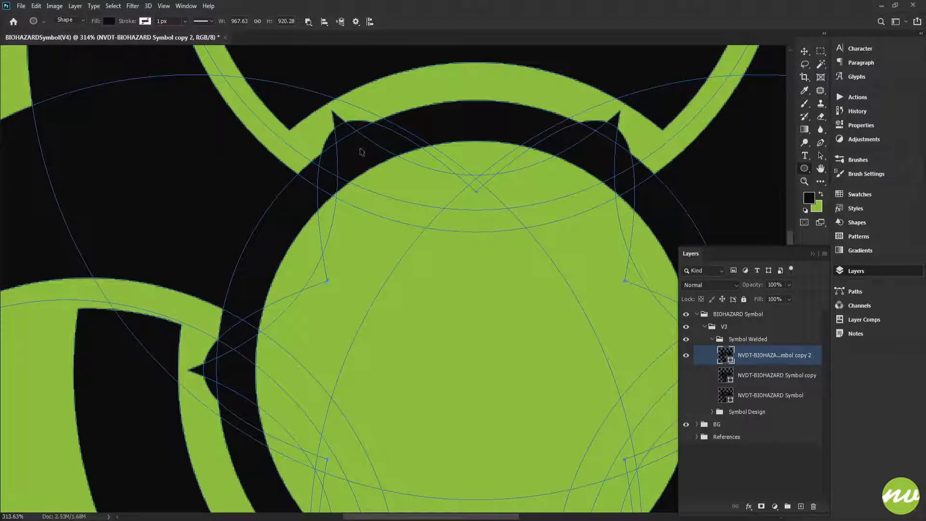
key(ctrl+t)
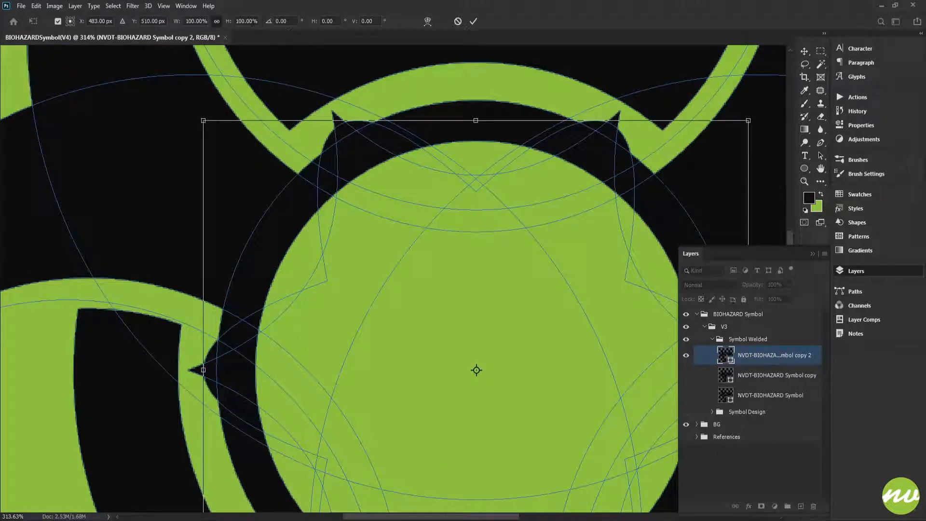
click(253, 22)
key(Down)
key(Down)
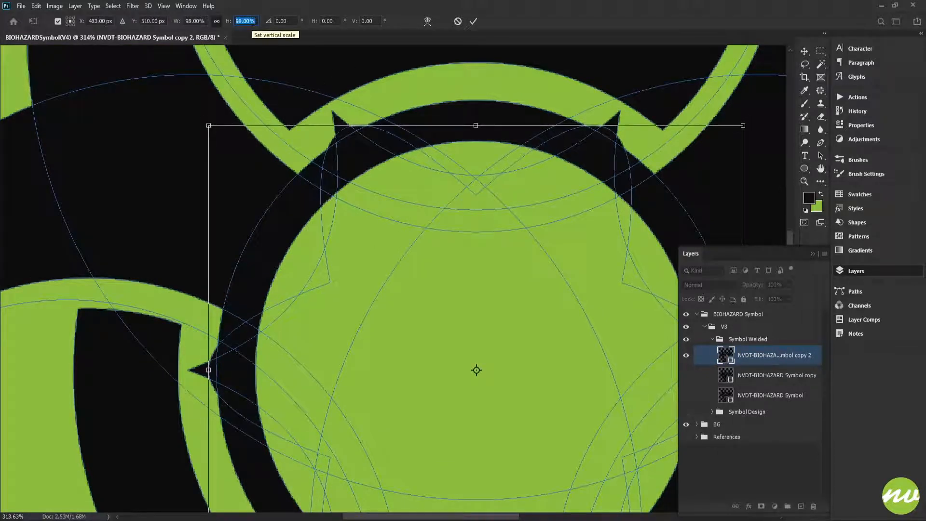
click(471, 24)
click(727, 341)
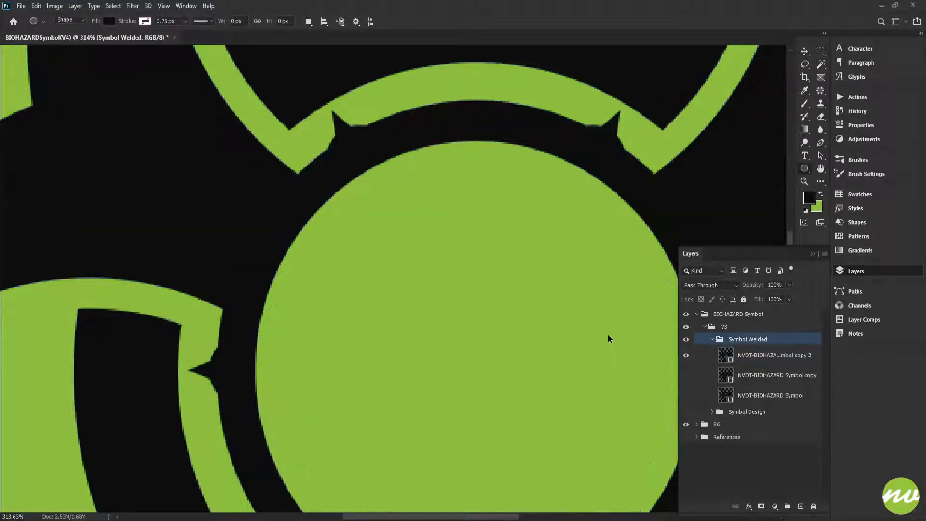
- Check the reduced lobes across the whole symbol, with the duplicate layer's path outlines shown and hidden
key(ctrl+0)
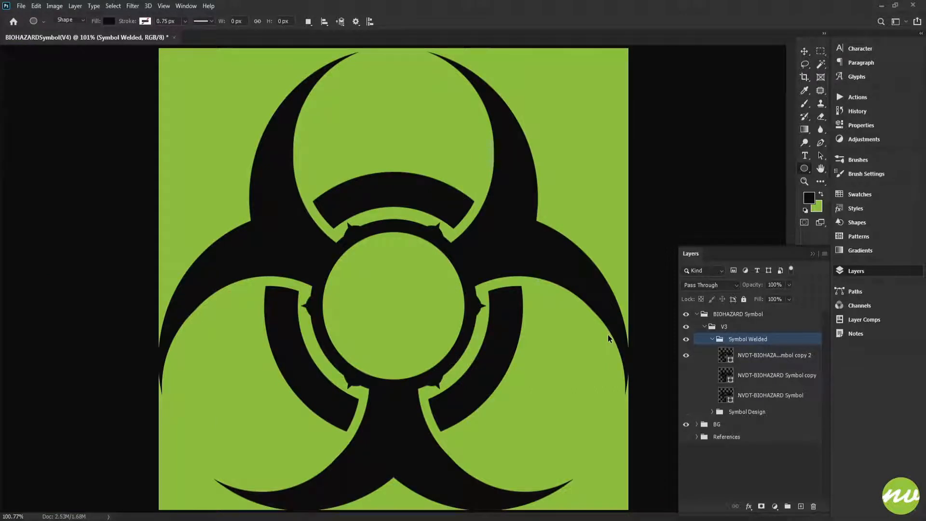
key(alt+bracketleft)
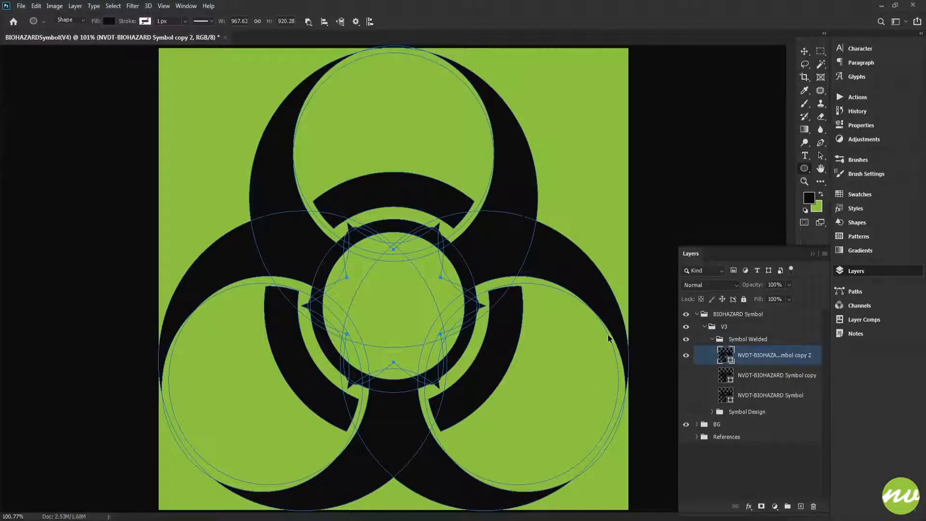
key(ctrl+h)
key(ctrl+h)
click(751, 342)
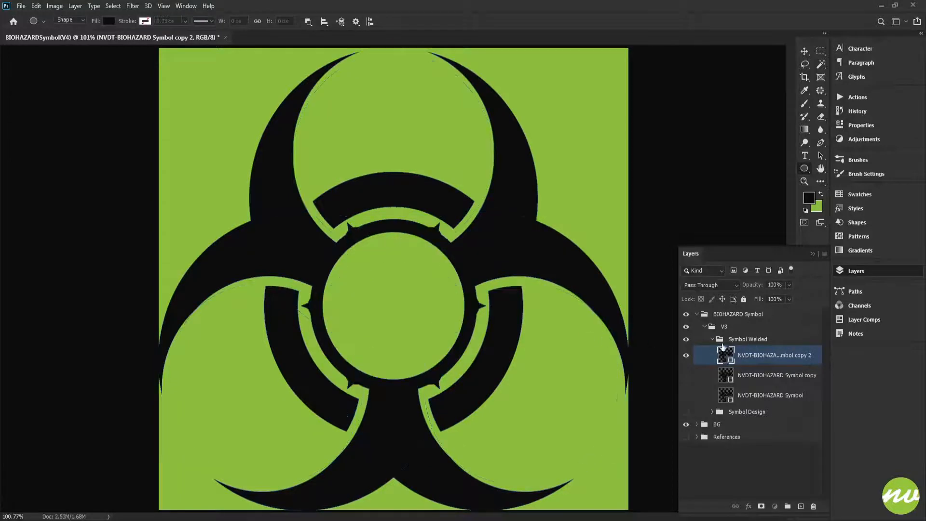
- Duplicate the symbol layer with the open spiked ring and merge all the duplicate's shape components
scroll(455, 284, up, 2)
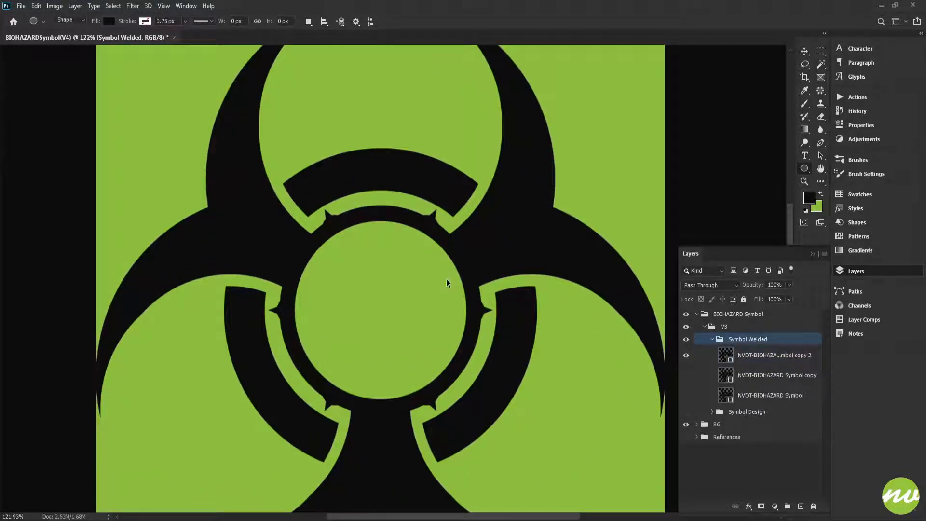
scroll(447, 278, down, 2)
key(space)
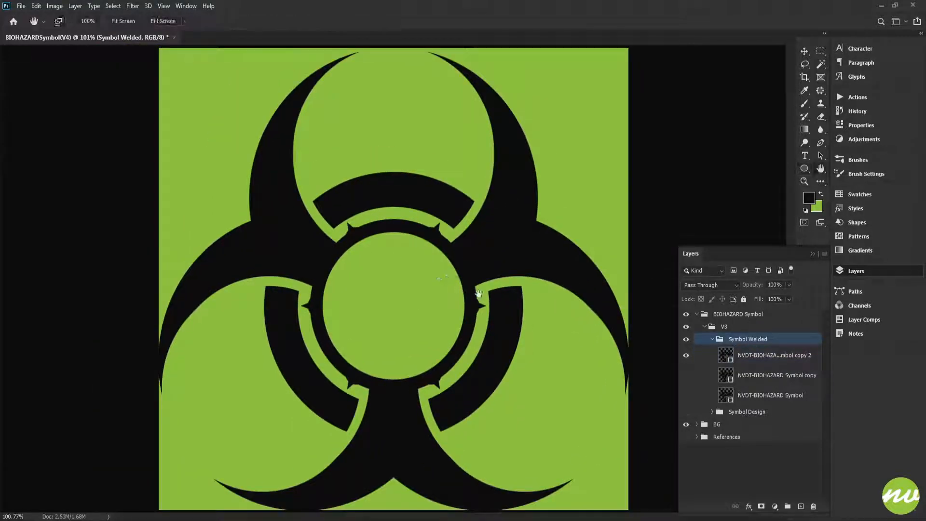
click(744, 359)
key(ctrl+j)
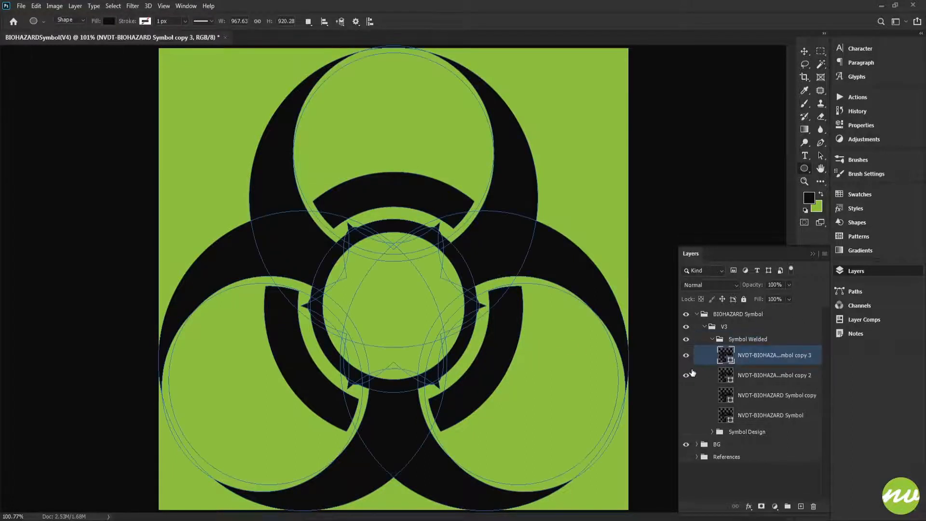
click(308, 22)
click(320, 88)
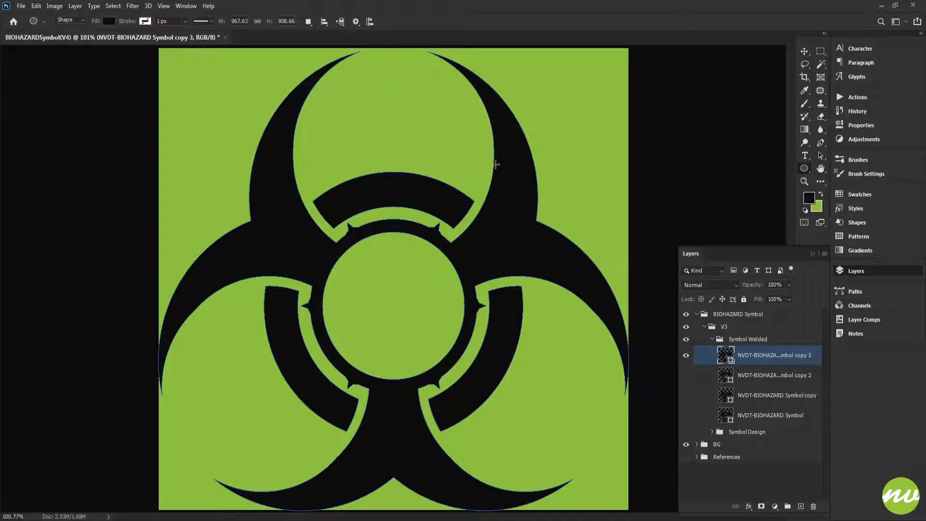
- Examine the merged symbol's edges and centre with the BG group hidden and shown again
scroll(378, 301, up, 3)
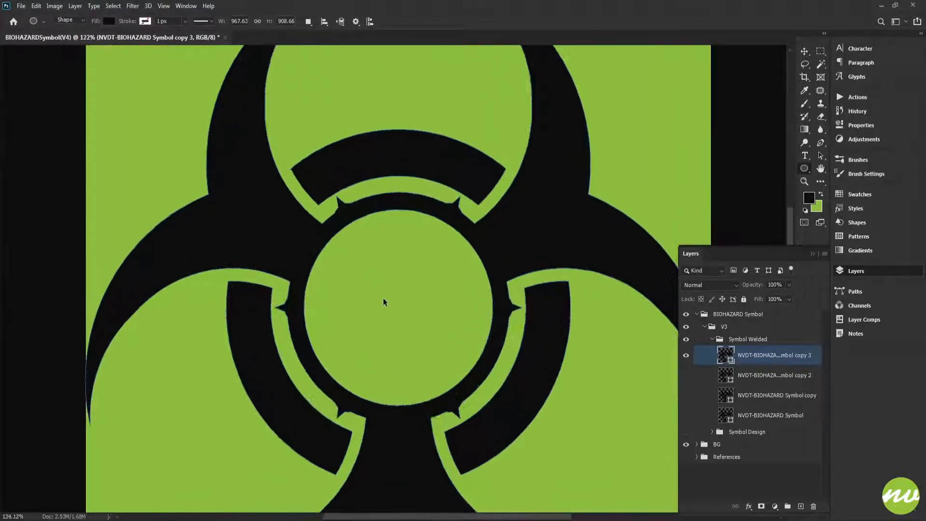
click(685, 445)
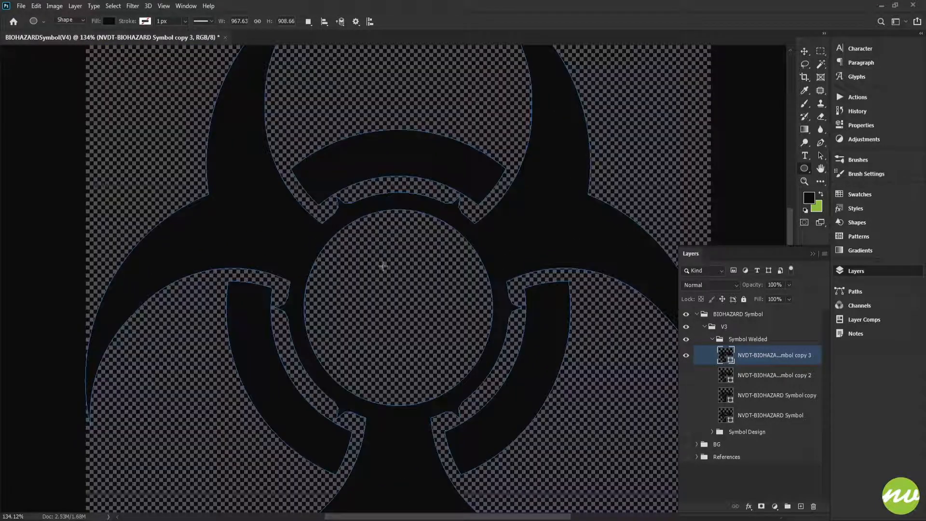
scroll(380, 305, down, 2)
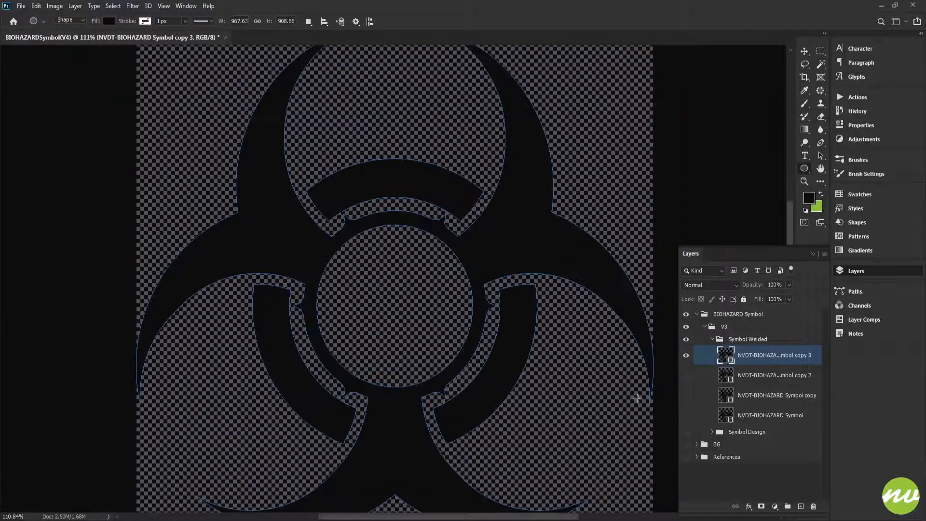
click(686, 444)
scroll(428, 332, up, 3)
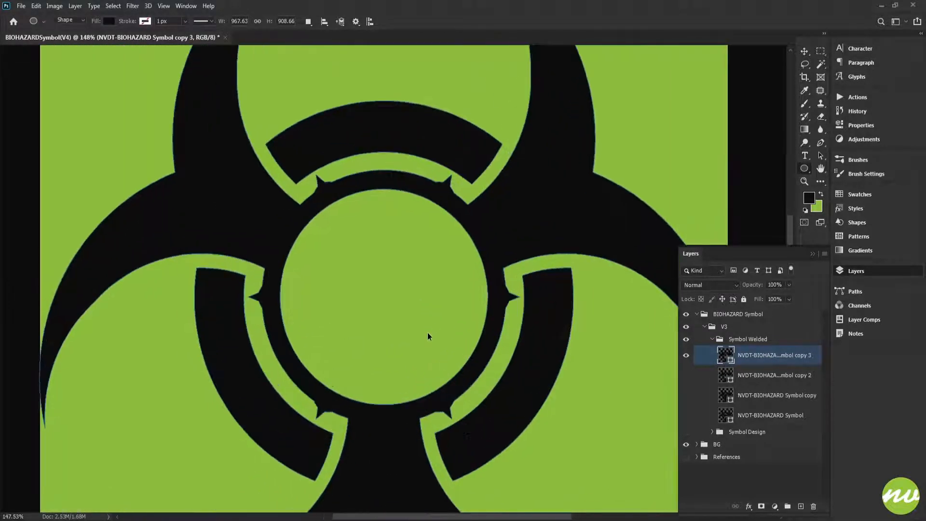
- Delete the merged duplicate, make a fresh copy of the unmerged symbol layer, and hide the source layer
click(814, 506)
click(686, 355)
key(ctrl+j)
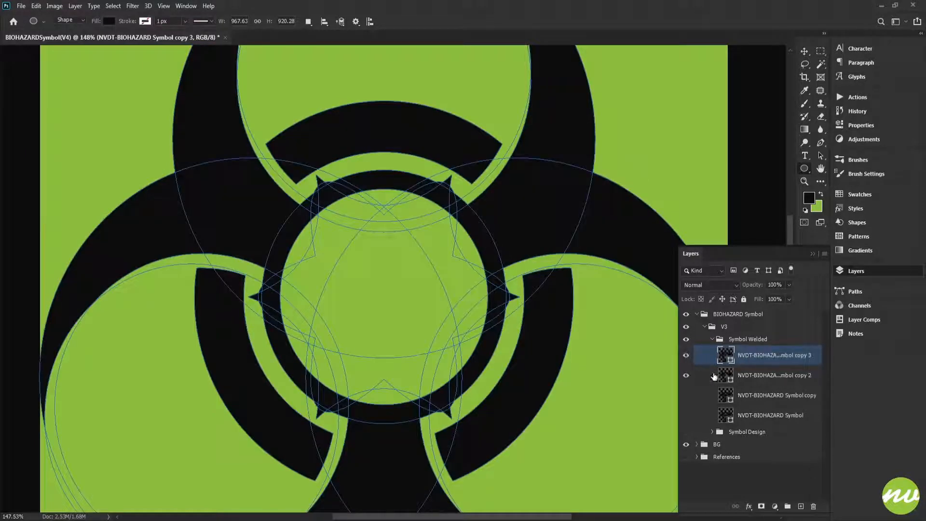
- Duplicate the ring's inner circle in place on the new layer and set the duplicate to Combine Shapes
scroll(333, 256, up, 5)
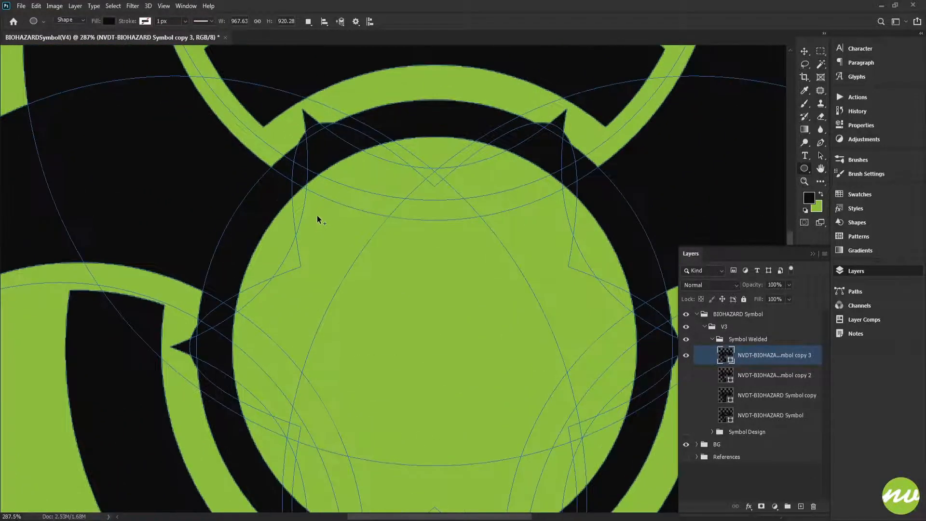
ctrl+click(416, 137)
click(310, 22)
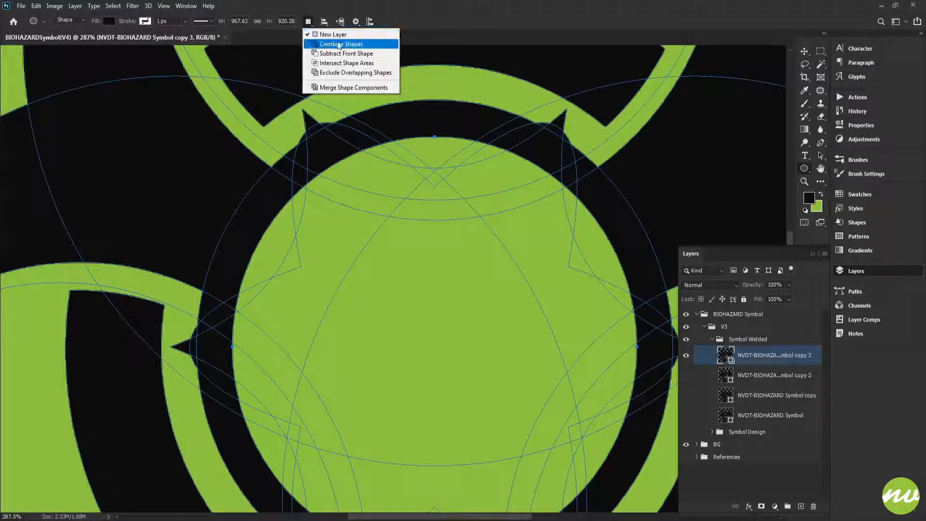
click(346, 53)
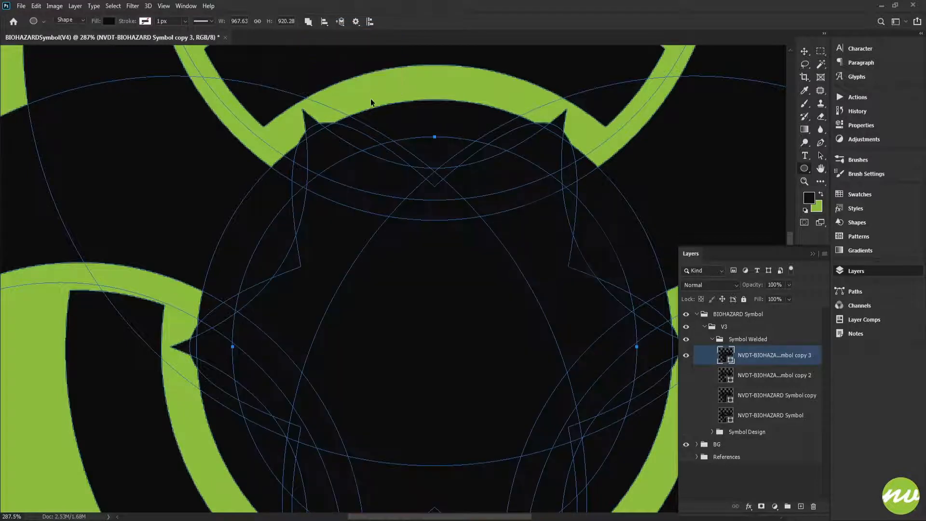
- Scale the duplicated inner circle proportionally to 96% around its centre, and hide the path outlines
key(ctrl+t)
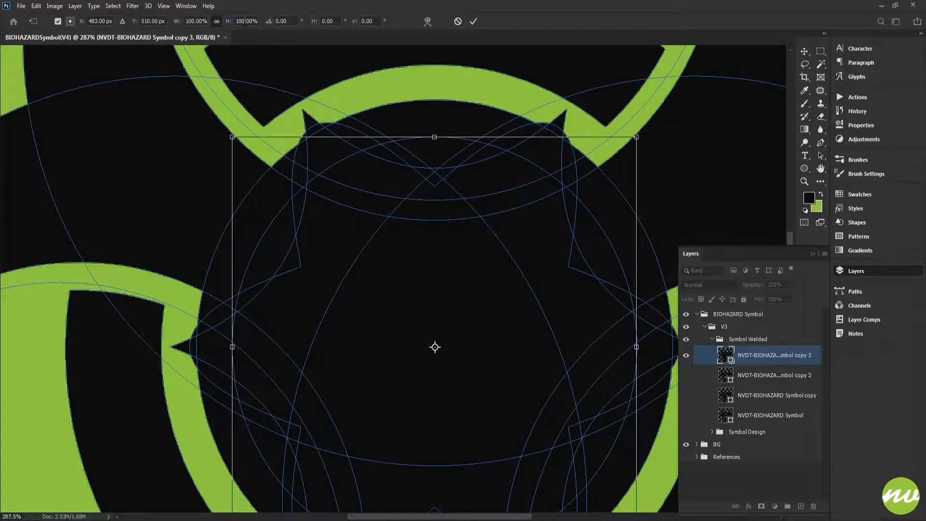
scroll(245, 22, down, 3)
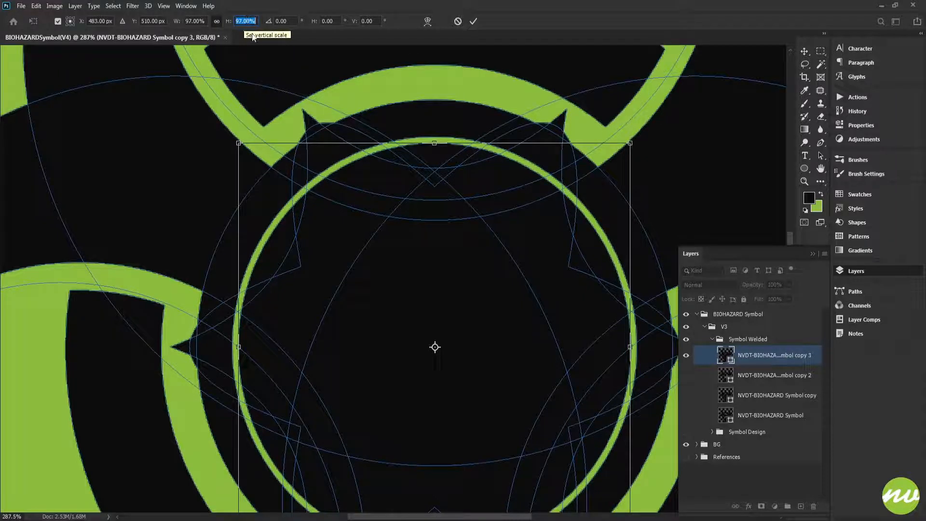
scroll(254, 22, down, 2)
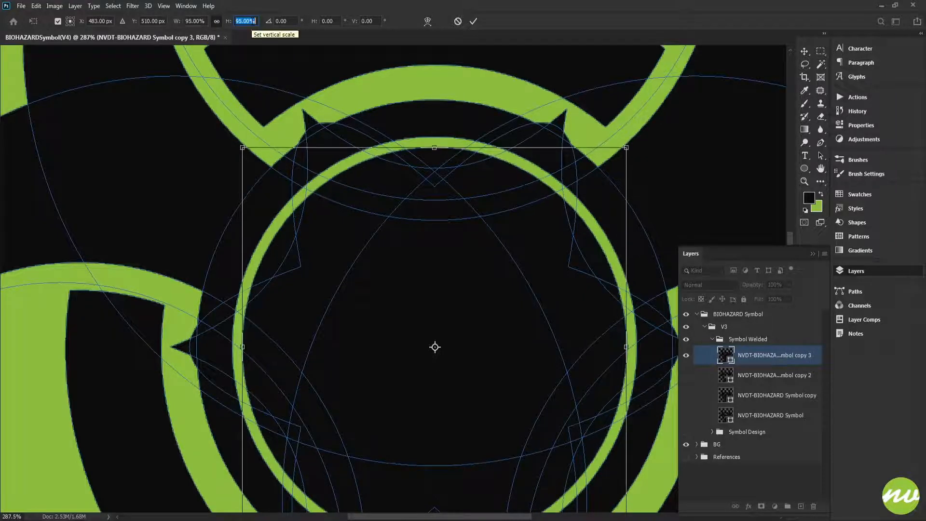
scroll(246, 21, up, 1)
click(472, 21)
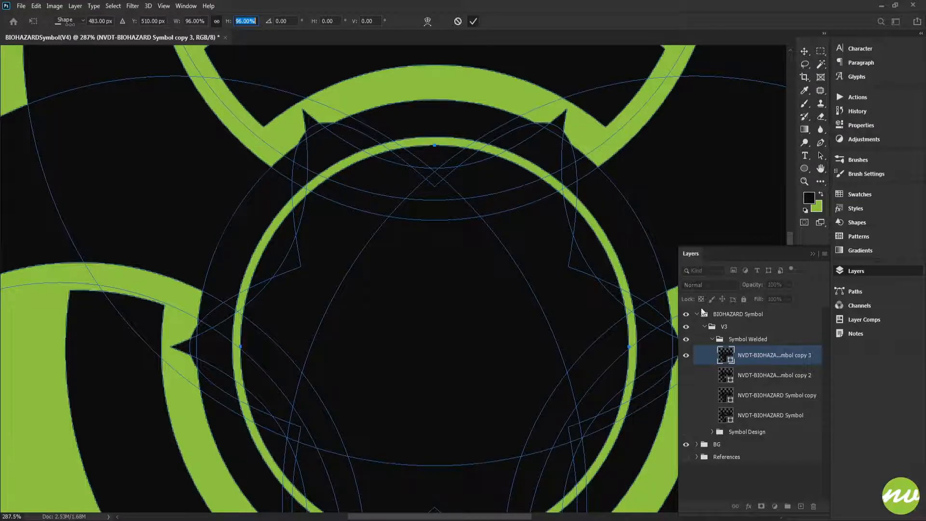
click(745, 340)
key(ctrl+0)
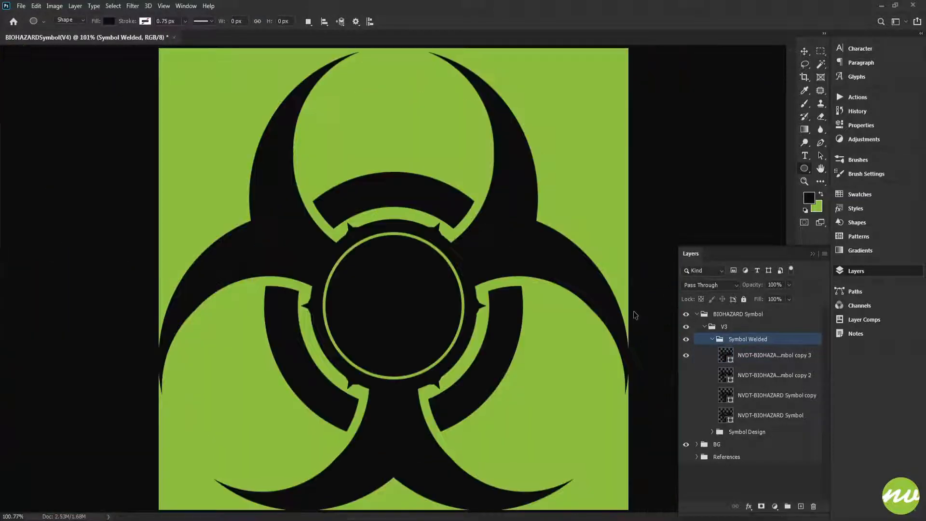
- Check the filled centre and its thin ring gap with the BG group hidden and shown again
key(ctrl+plus)
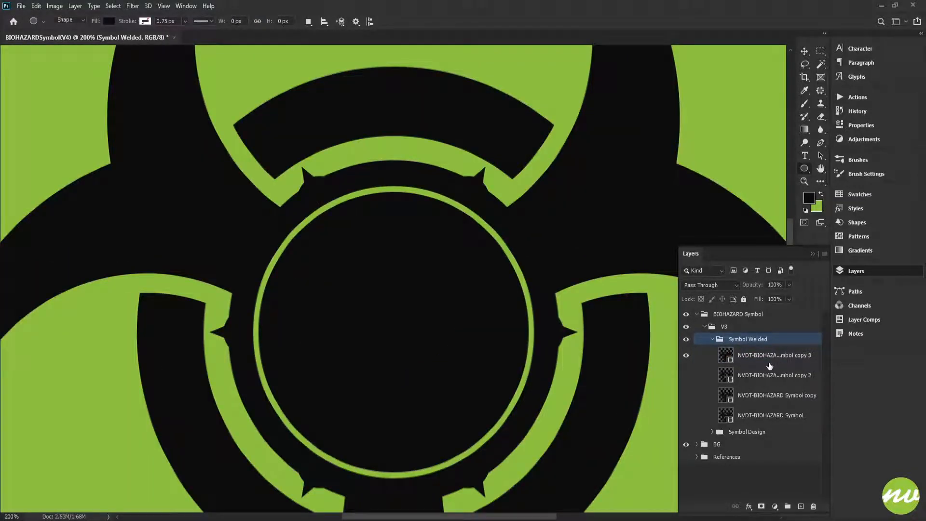
click(685, 444)
scroll(490, 366, down, 2)
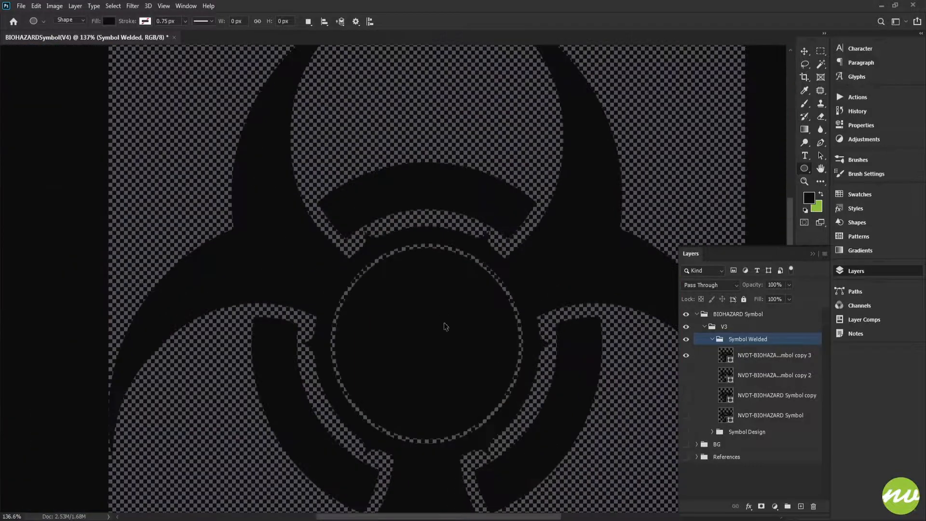
scroll(450, 313, down, 2)
click(685, 444)
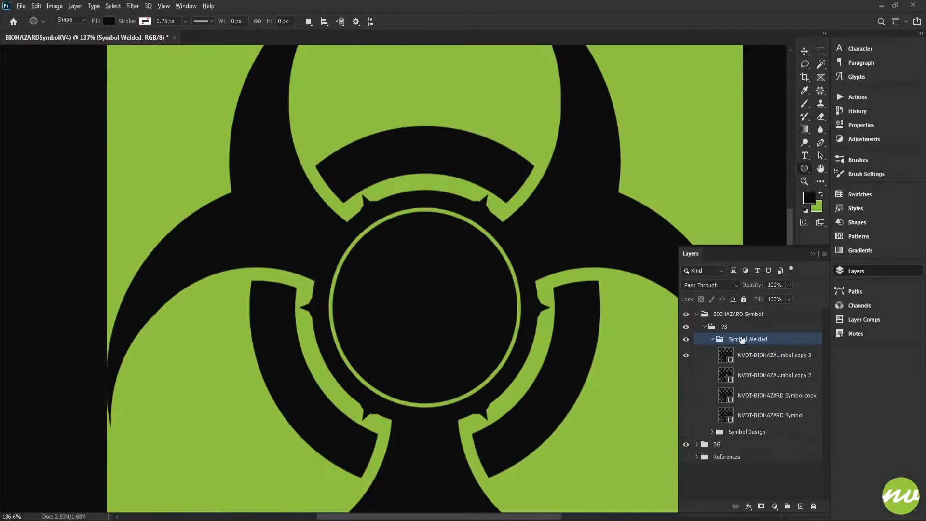
- Duplicate the filled-centre symbol layer, hide both filled-centre versions, and show the open-ring layer
click(746, 356)
key(ctrl+j)
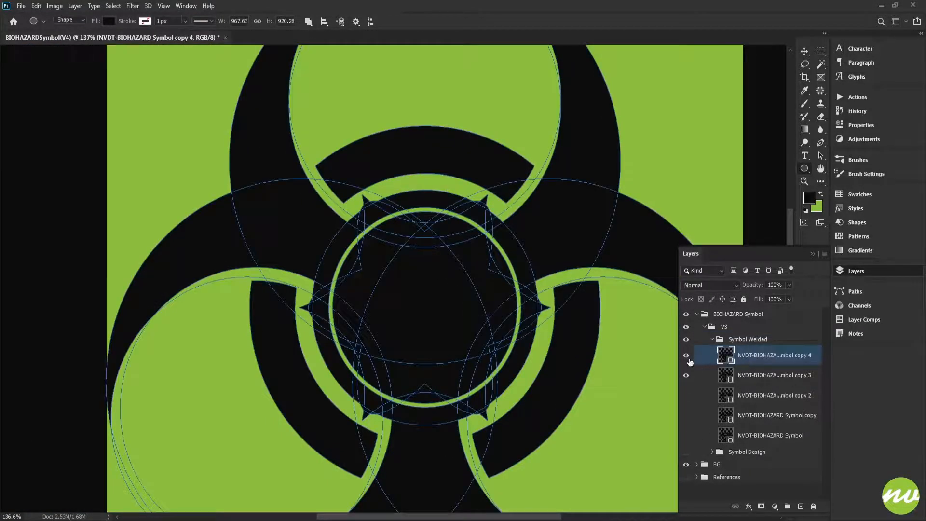
click(685, 356)
click(686, 375)
click(685, 395)
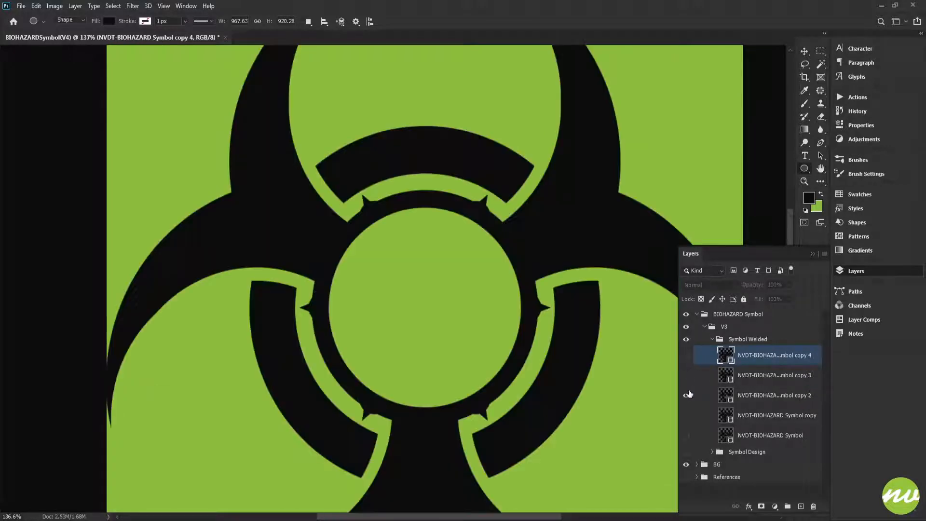
- Move the open-ring symbol layer to the top of the Symbol Welded group, hide it, and preview the star-centred version
scroll(549, 375, down, 3)
scroll(549, 375, up, 2)
drag(734, 397, 735, 355)
click(686, 354)
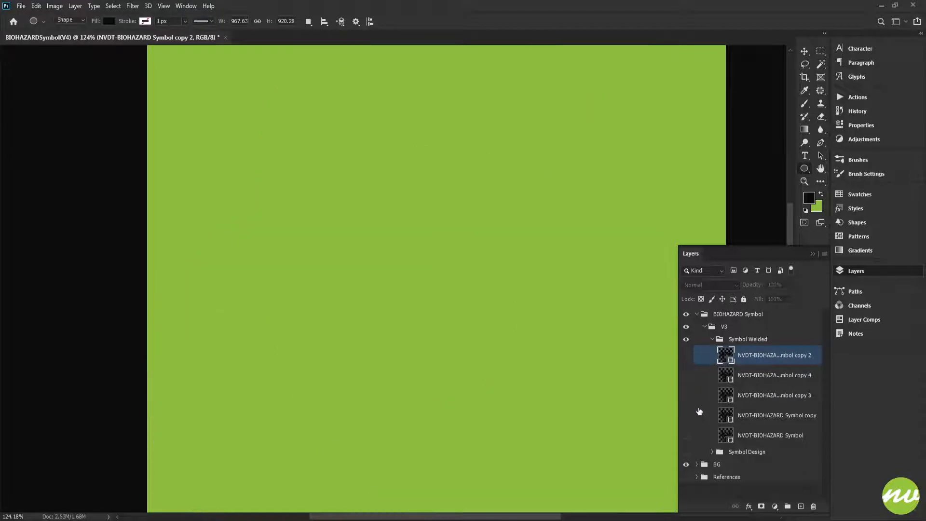
click(686, 416)
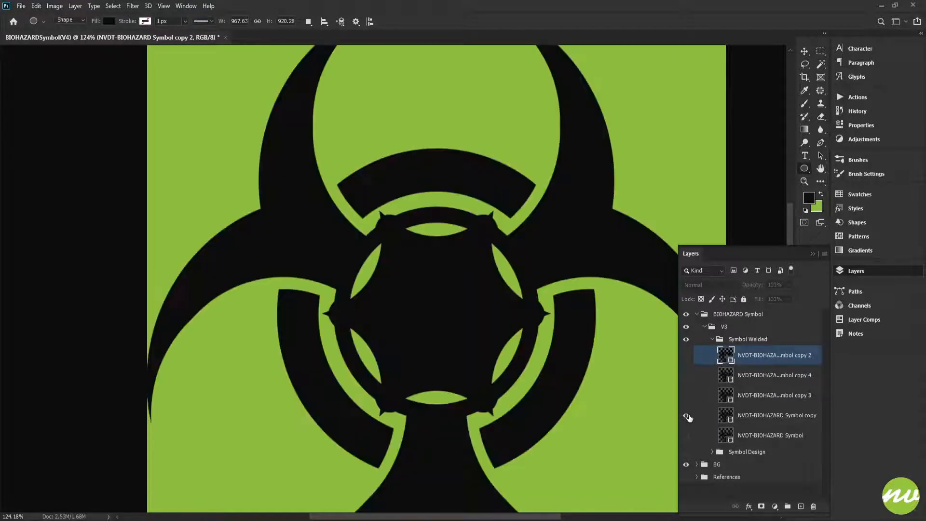
click(686, 416)
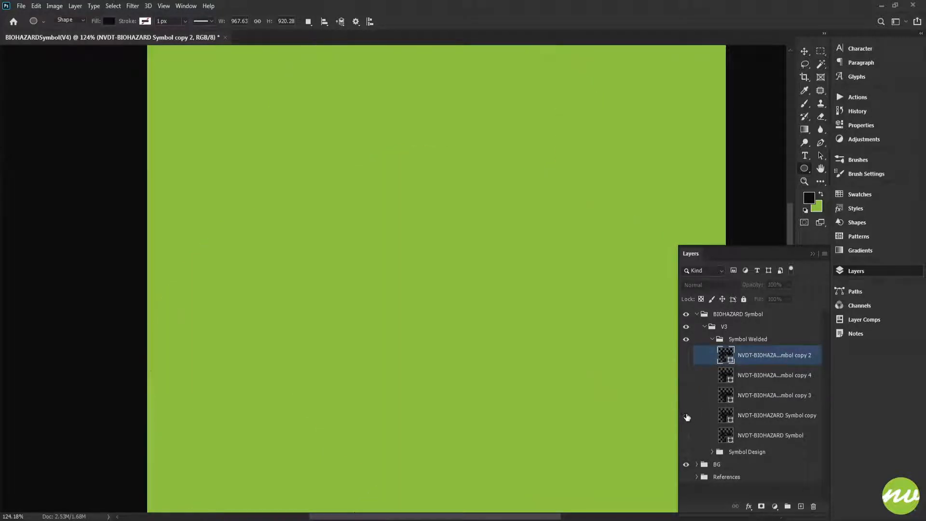
- Remove the copy suffixes so every duplicated symbol layer is named "NVDT-BIOHAZARD Symbol"
double_click(766, 415)
drag(800, 415, 832, 416)
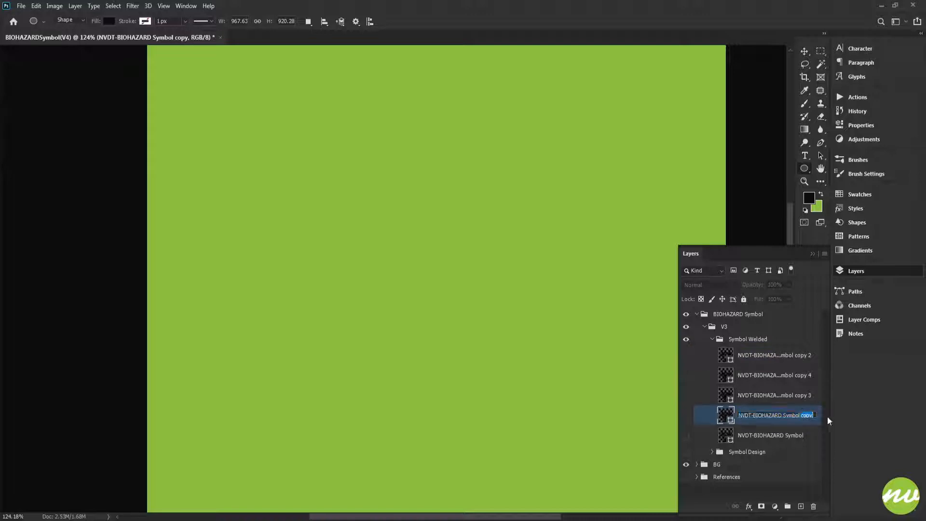
key(BackSpace)
key(shift+Tab)
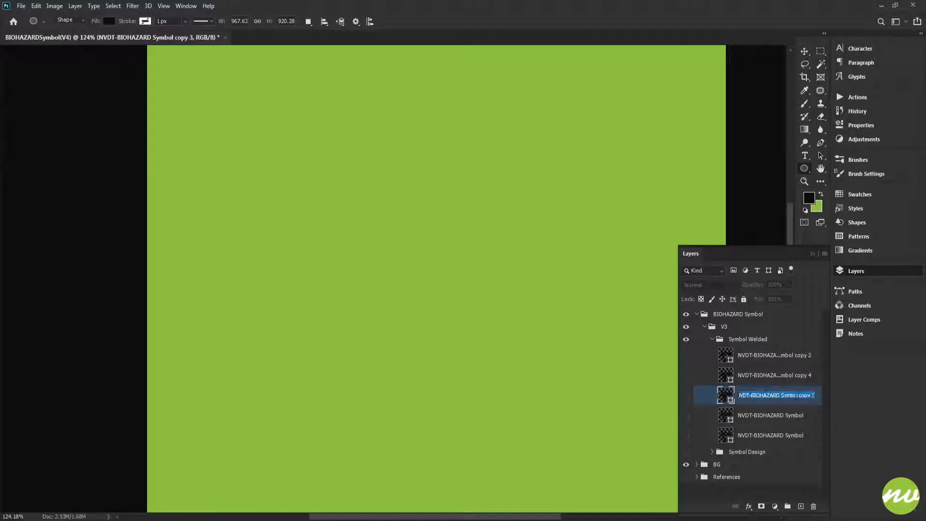
drag(799, 397, 830, 396)
key(BackSpace)
key(Return)
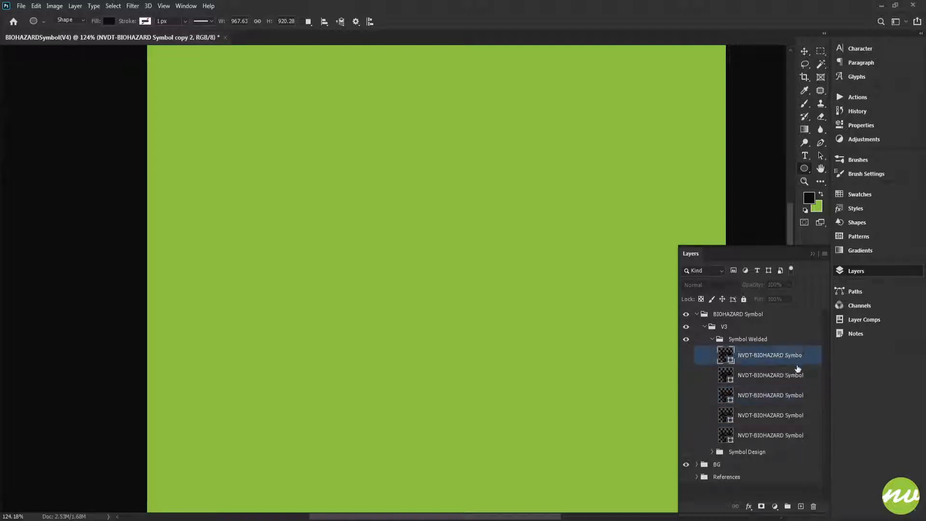
double_click(800, 357)
click(801, 355)
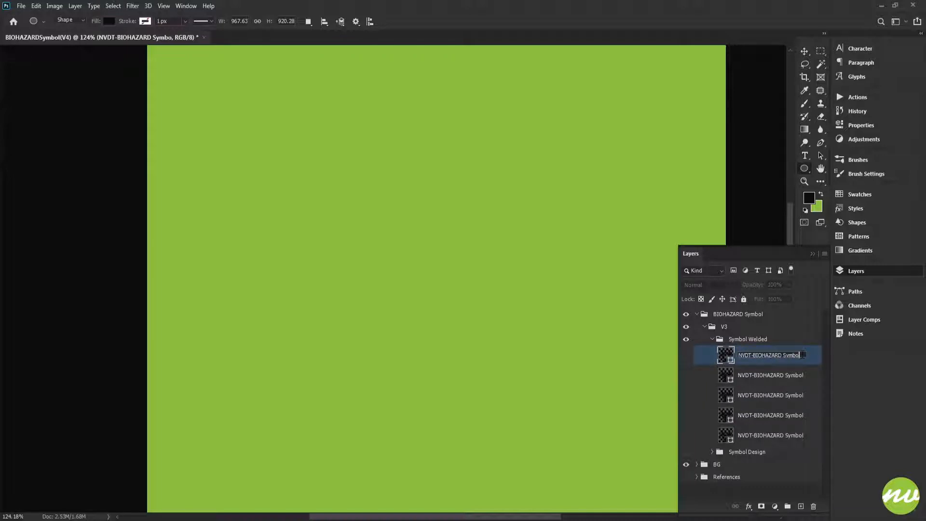
text(l)
key(Return)
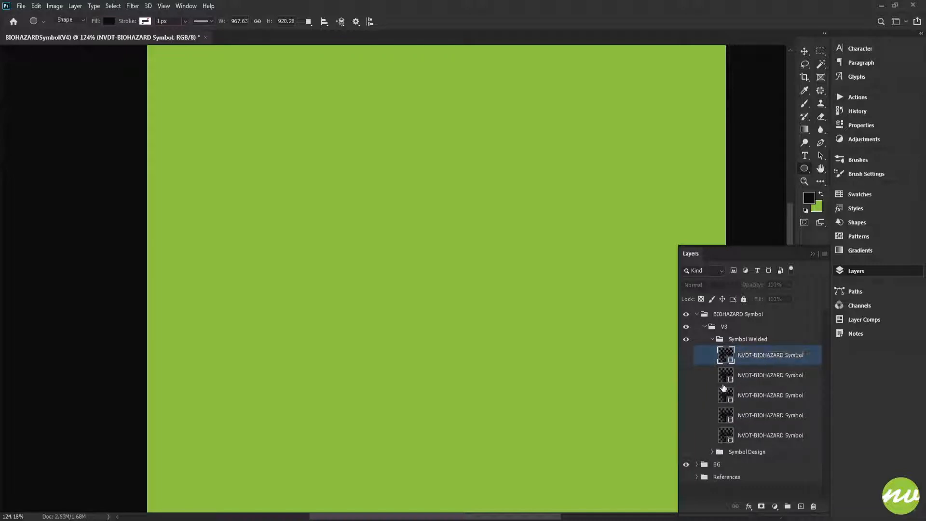
- Show the star-centred symbol layer and place it in a new group named "1"
click(689, 416)
click(745, 420)
alt+click(787, 506)
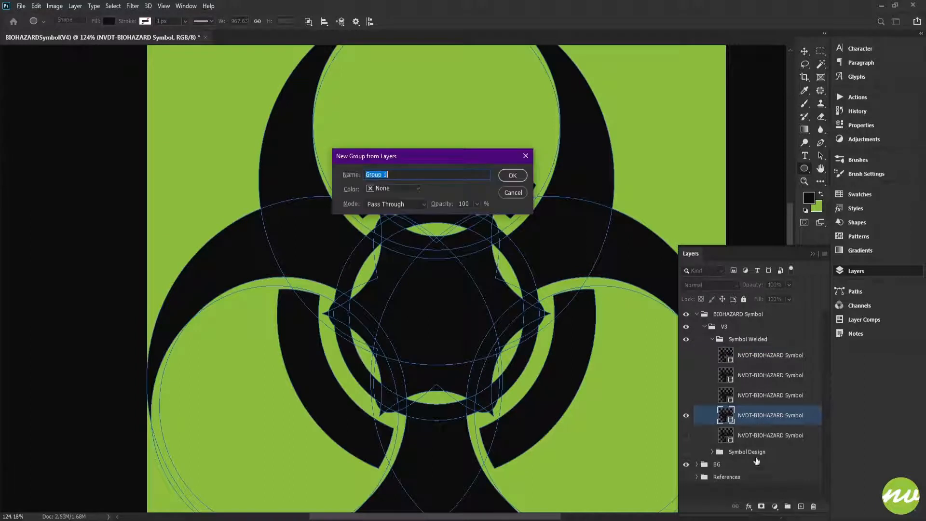
text(1)
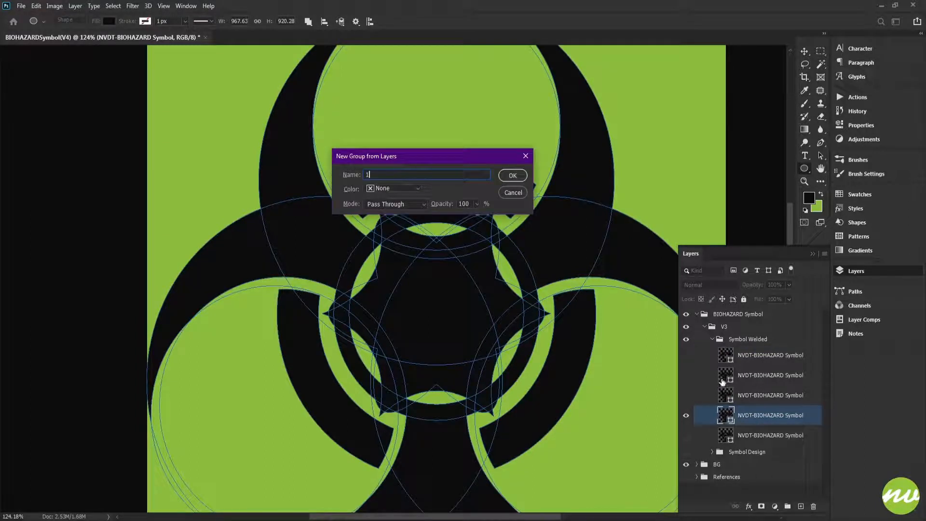
key(Return)
click(720, 413)
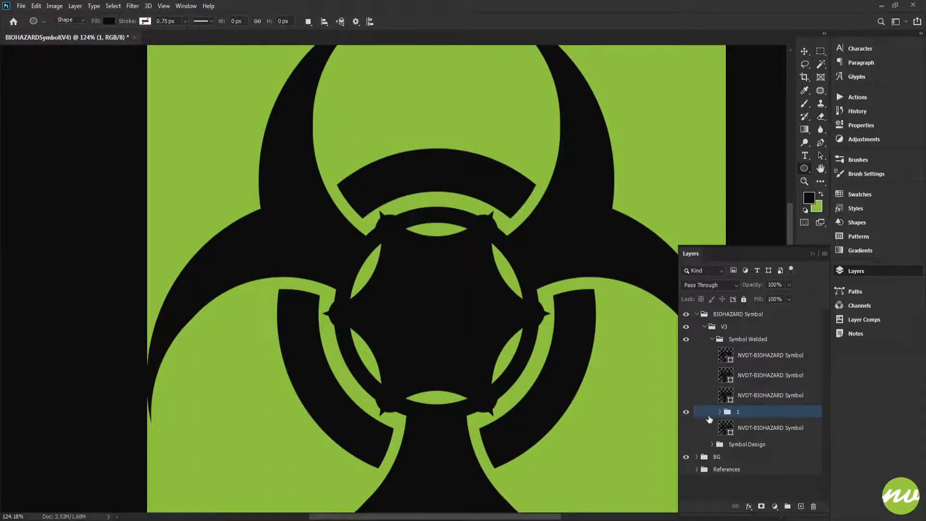
- Hide group 1, show the filled-circle symbol layer above it, and place that layer in a new group named "2"
click(686, 411)
click(686, 395)
click(761, 395)
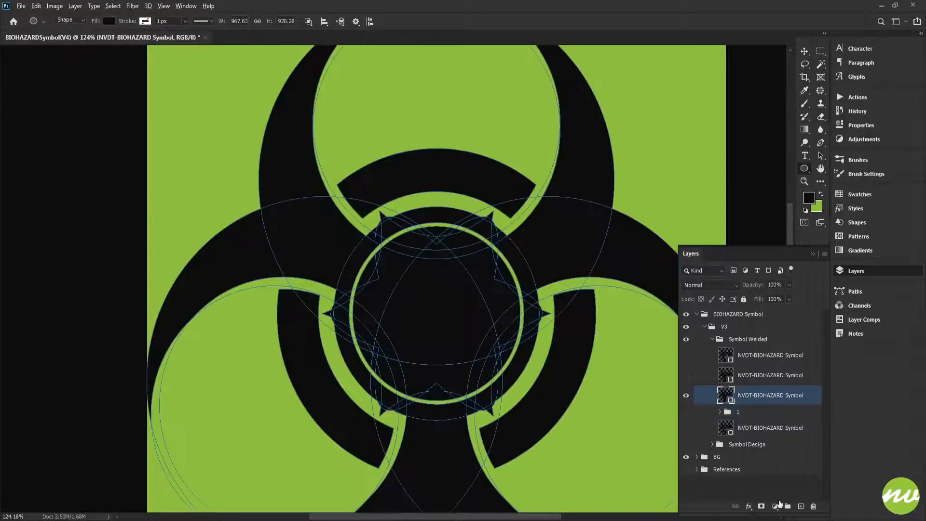
alt+click(787, 507)
text(2)
key(Return)
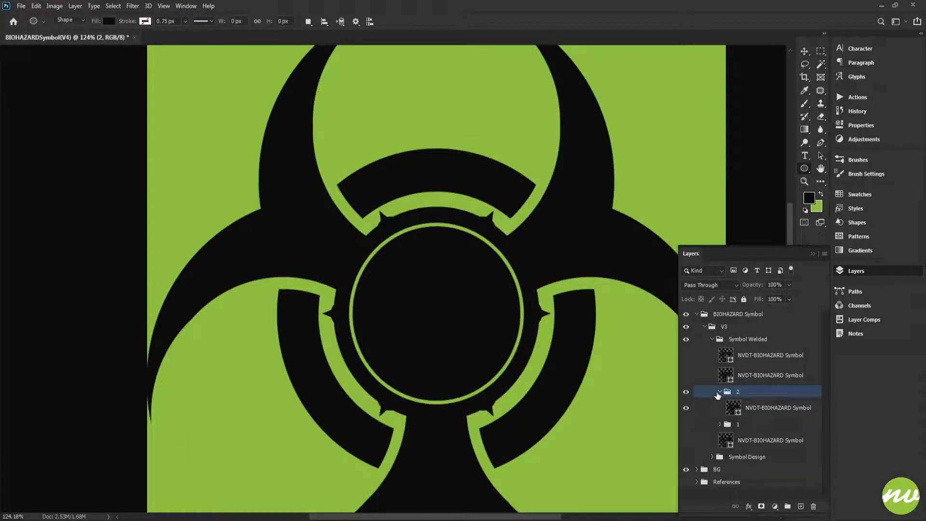
- Collapse and hide group 2, and briefly preview group 1 and the filled-circle symbol layer above the groups
click(719, 391)
click(687, 404)
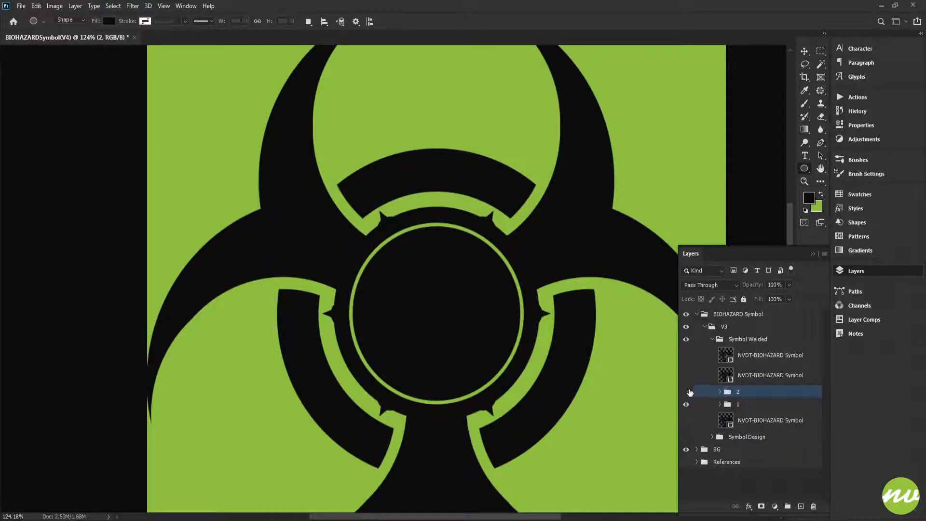
click(687, 391)
click(687, 392)
click(687, 404)
click(687, 375)
click(687, 392)
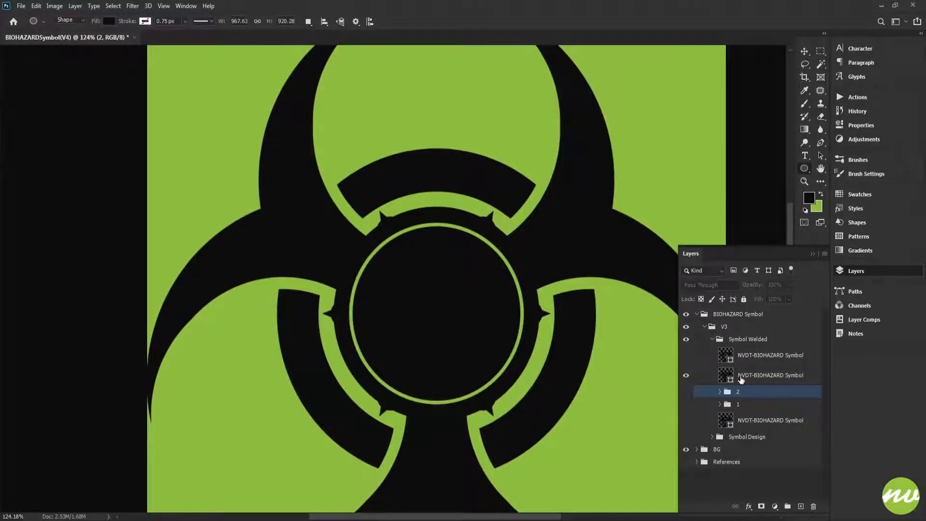
click(727, 376)
click(686, 376)
click(733, 344)
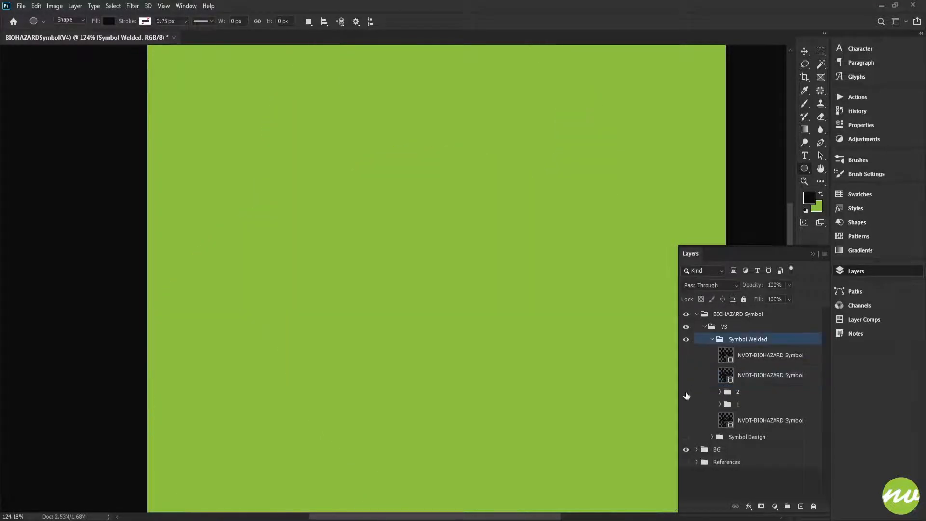
- Show the open-ring symbol layer, move the remaining loose filled-circle symbol layer into group 2, and collapse that group
click(685, 355)
click(725, 357)
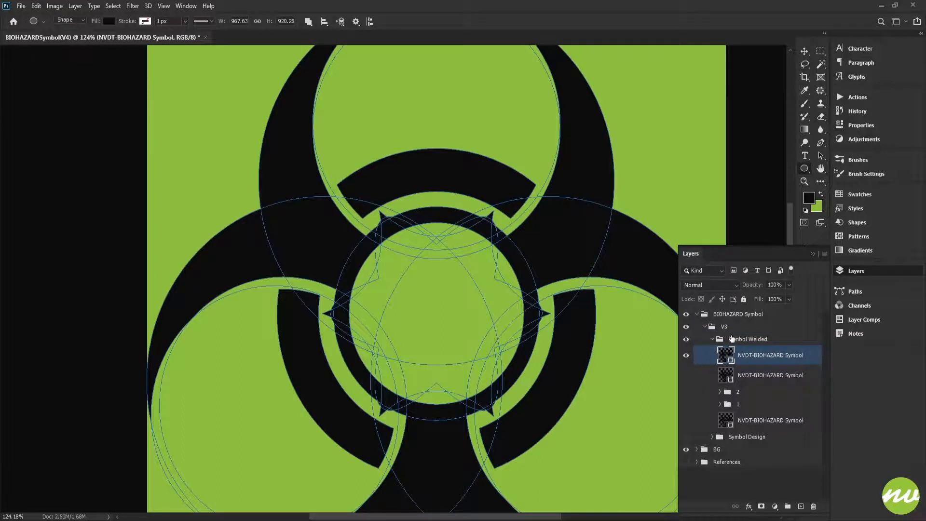
click(732, 339)
click(685, 375)
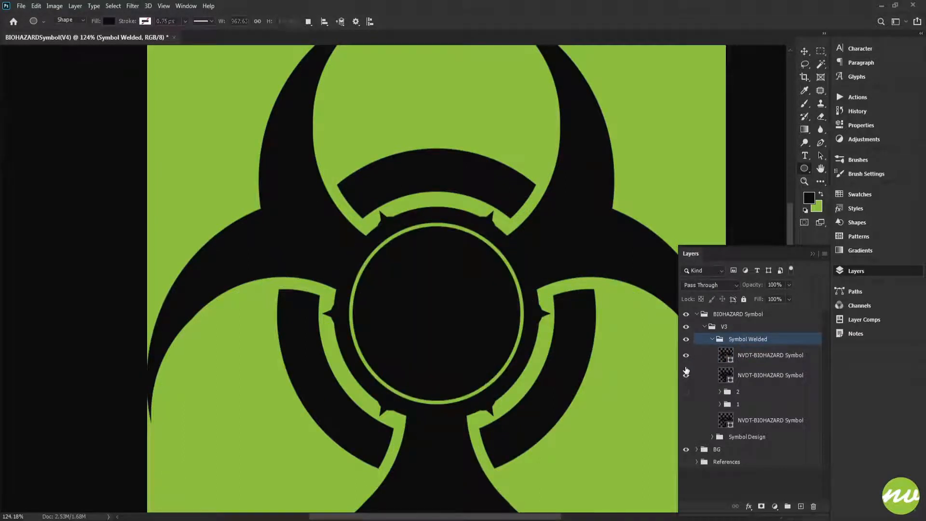
click(685, 372)
click(747, 360)
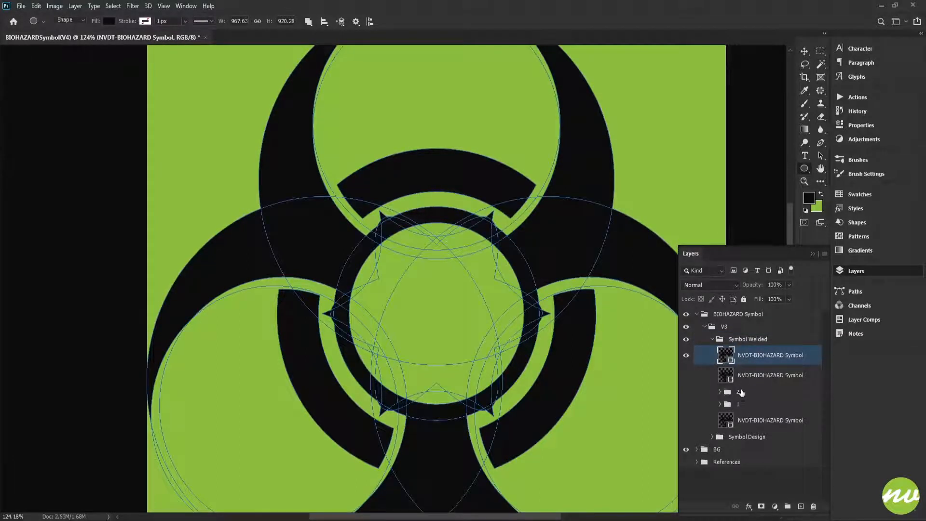
click(719, 392)
click(727, 384)
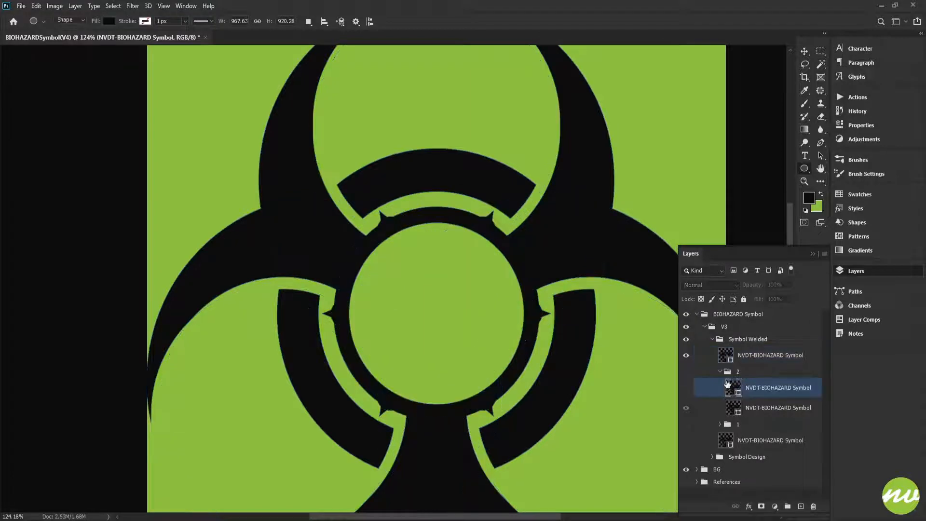
click(721, 372)
- Place the open-ring symbol layer in a new group named "3" and reorder the groups as 1, 2, 3 from the top
click(762, 356)
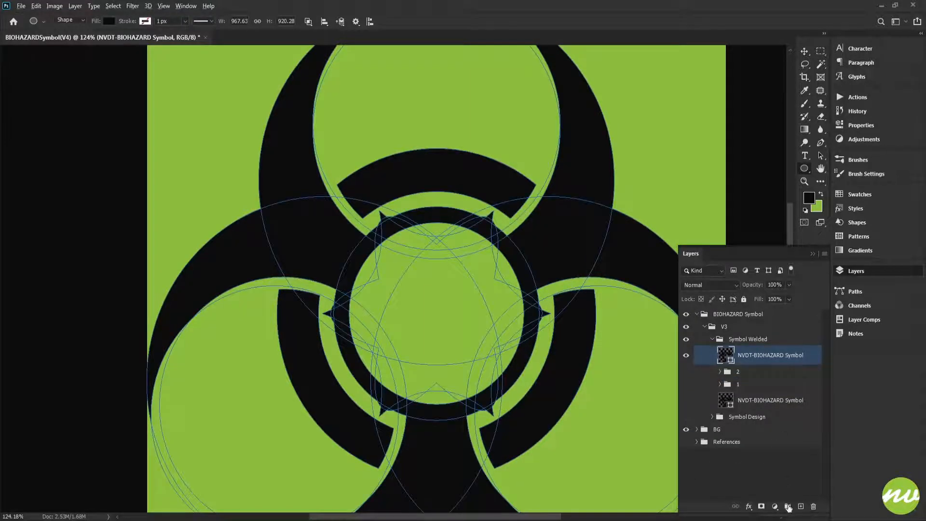
alt+click(787, 506)
text(3)
key(Return)
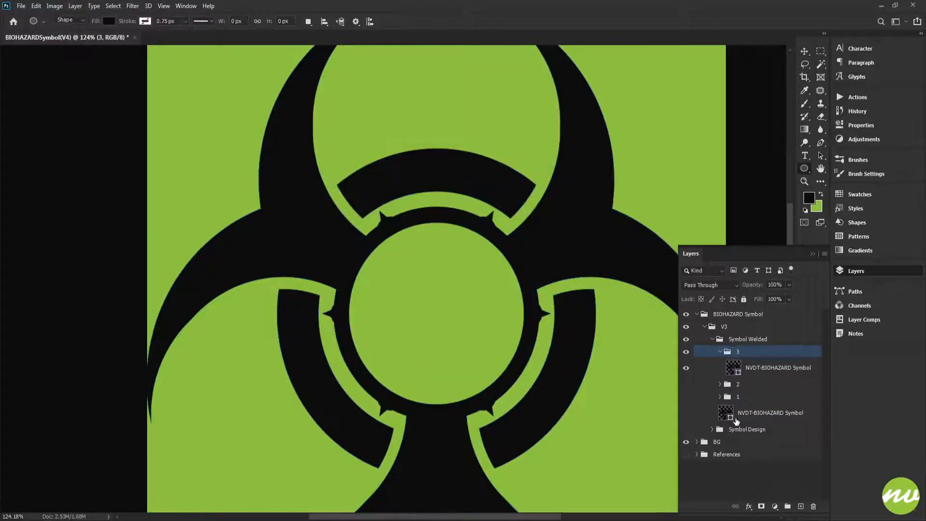
click(720, 352)
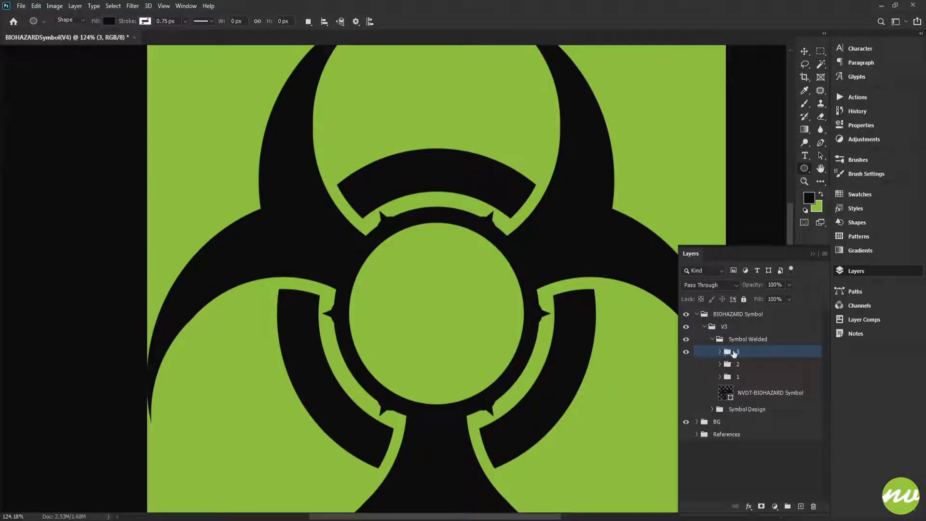
drag(733, 354, 735, 340)
drag(737, 396, 736, 370)
- Preview groups 2 and 1 one at a time by toggling visibility, leaving only group 3 shown
click(686, 378)
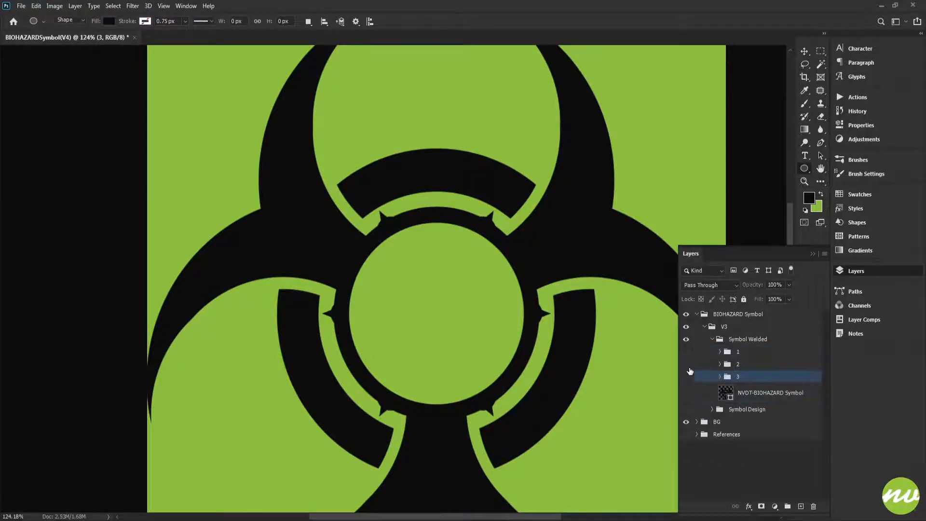
click(685, 364)
click(685, 364)
click(685, 351)
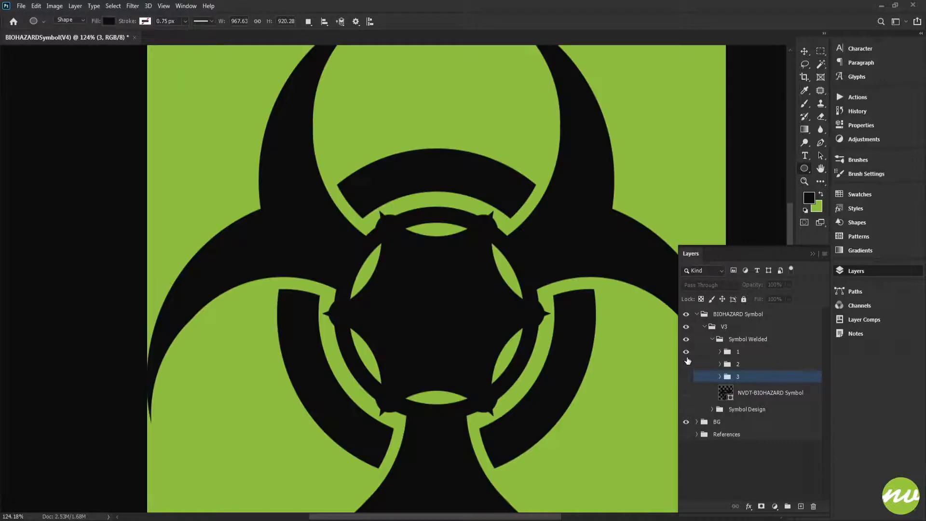
click(685, 351)
click(686, 376)
- Duplicate the symbol layer in group 3, hide the original, and merge the copy's shape components
click(720, 376)
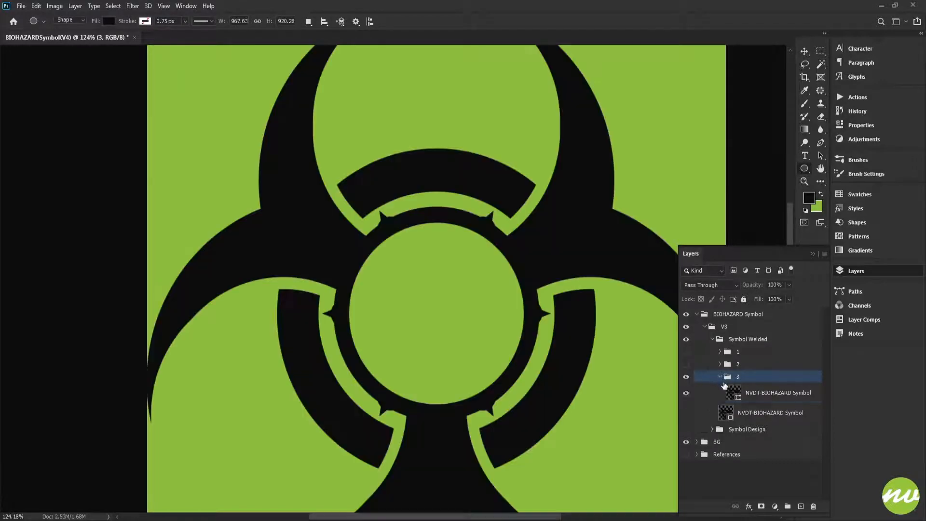
click(720, 388)
key(ctrl+0)
key(ctrl+j)
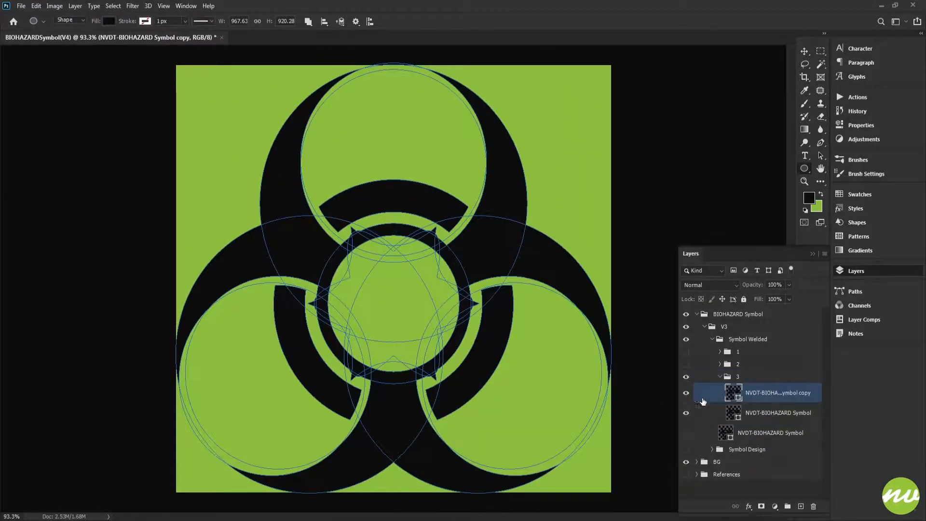
click(308, 22)
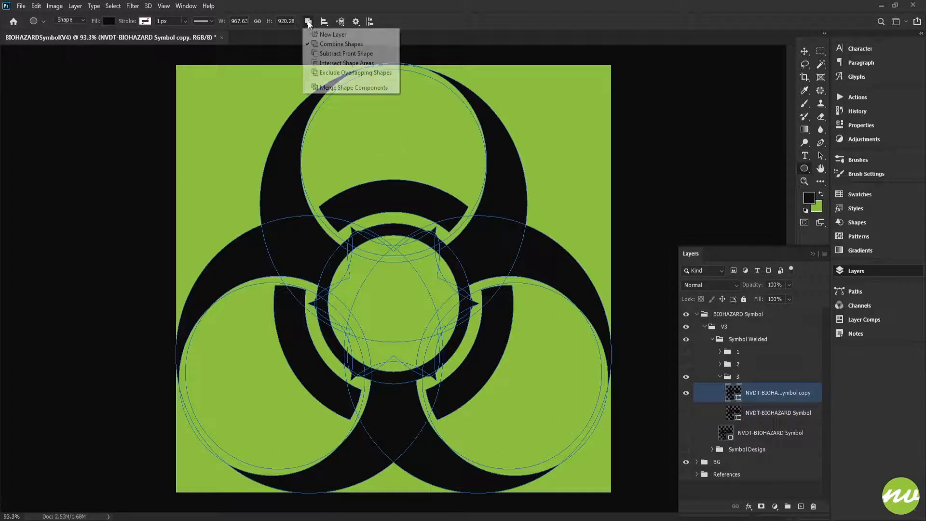
click(341, 88)
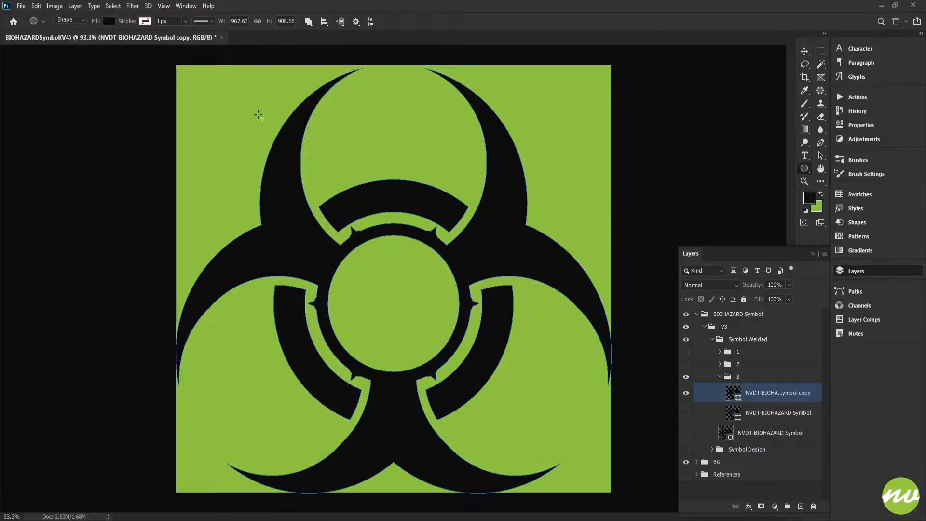
click(36, 6)
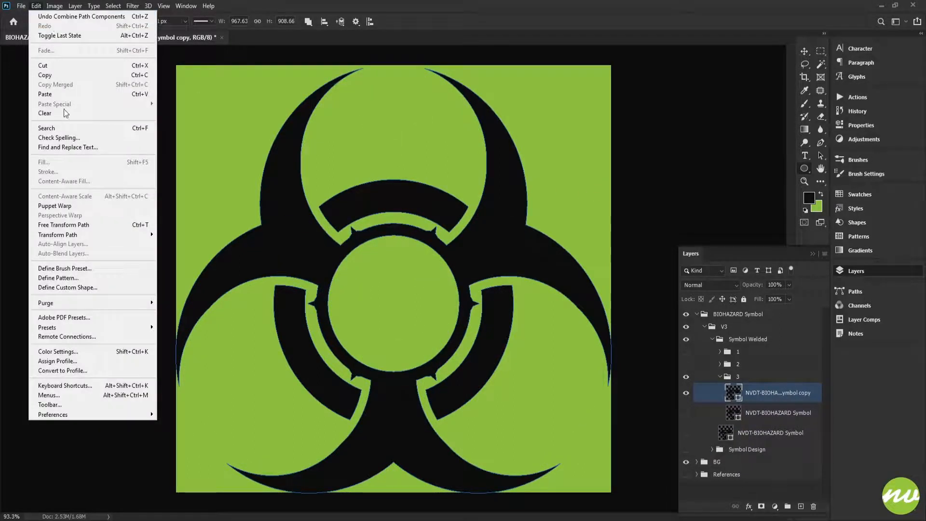
click(99, 286)
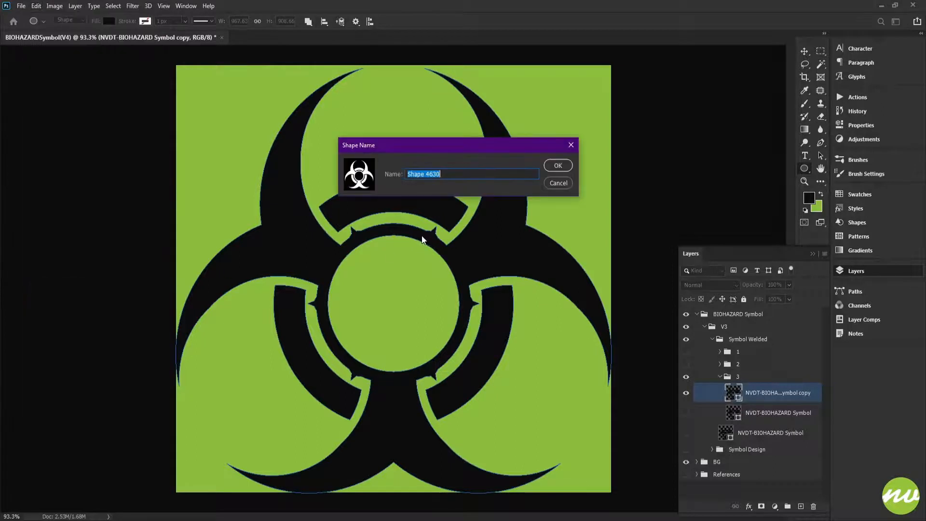
click(560, 186)
- Save the document as the Photoshop file BIOHAZARDSymbol(V4).psd in the Workfiles folder
key(h)
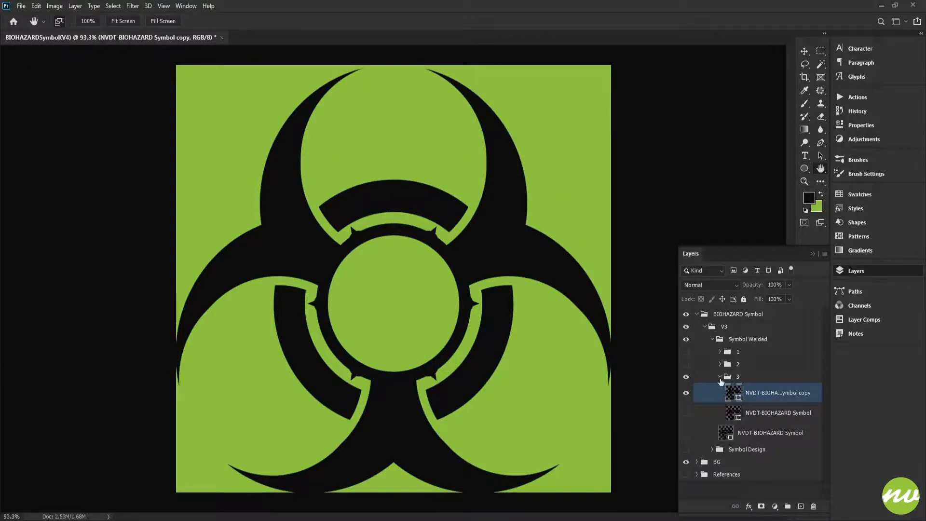
click(747, 339)
key(ctrl+shift+s)
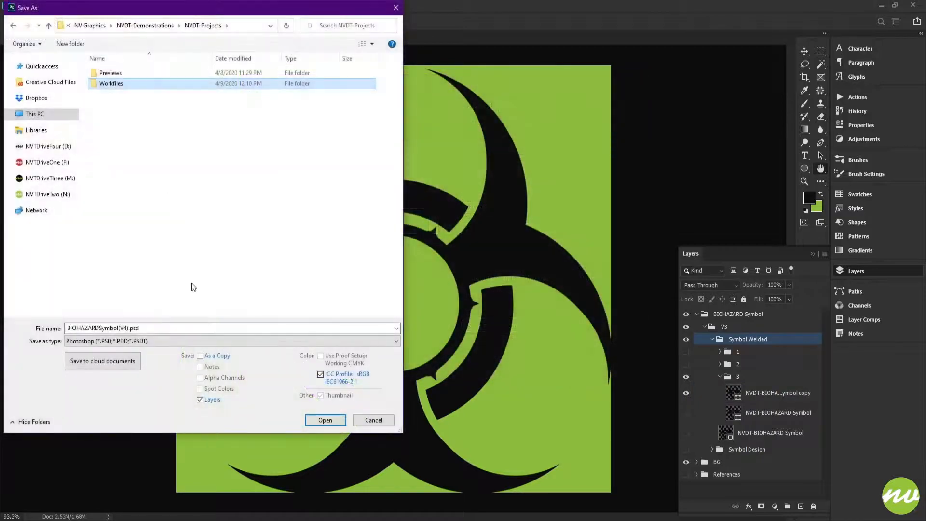
double_click(133, 88)
key(Return)
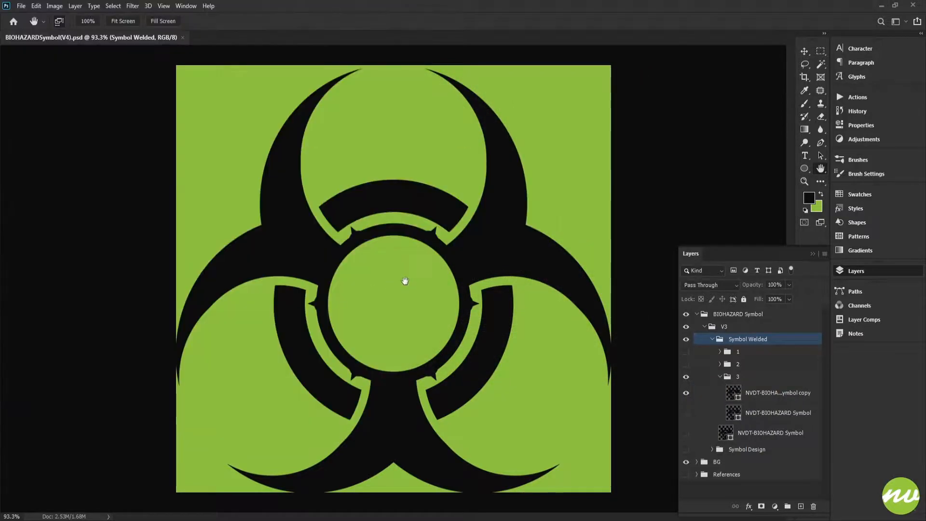
- Save a JPEG copy of the open-ring symbol in the Previews folder
key(ctrl+shift+s)
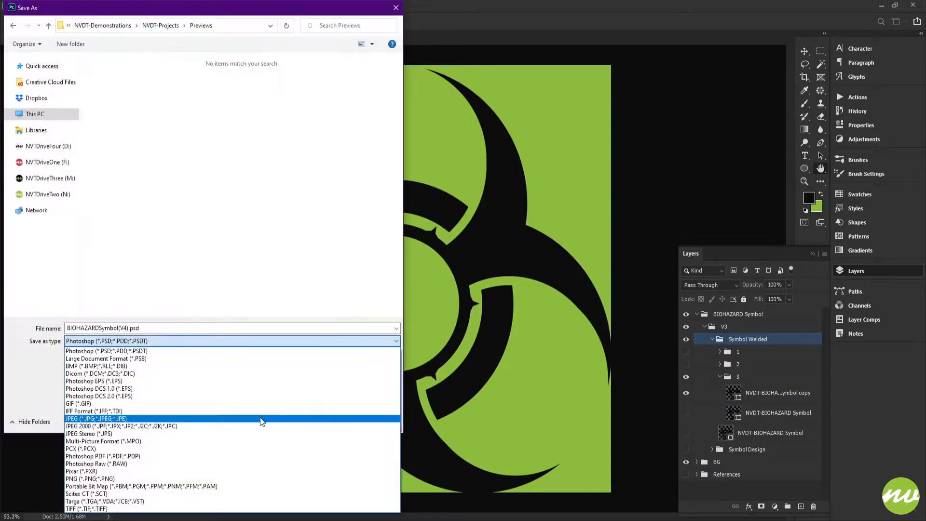
click(260, 417)
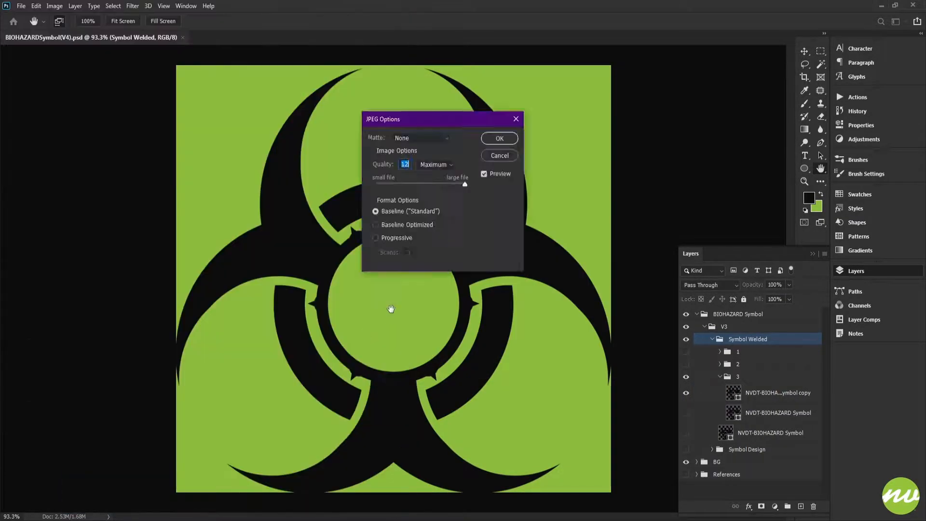
key(Return)
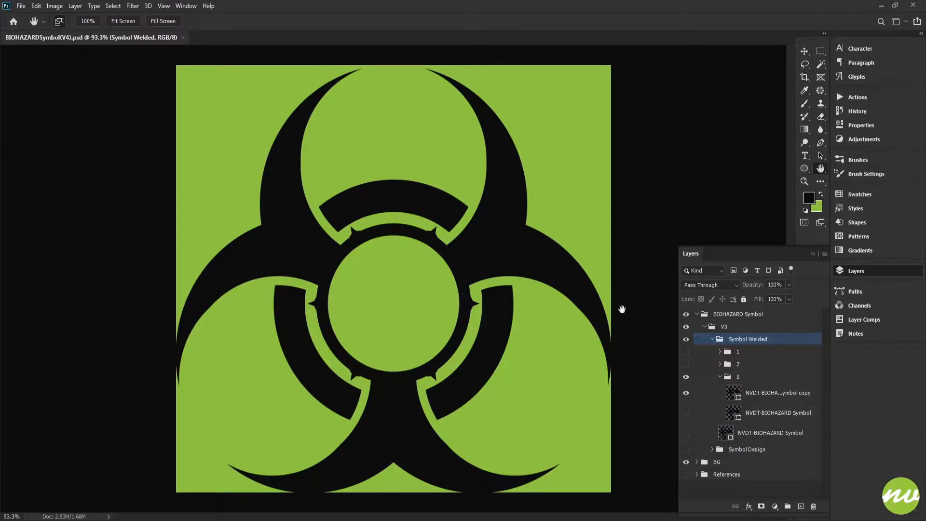
- Collapse group 3, hide all the panels, and view the whole symbol fitted to the screen
click(719, 376)
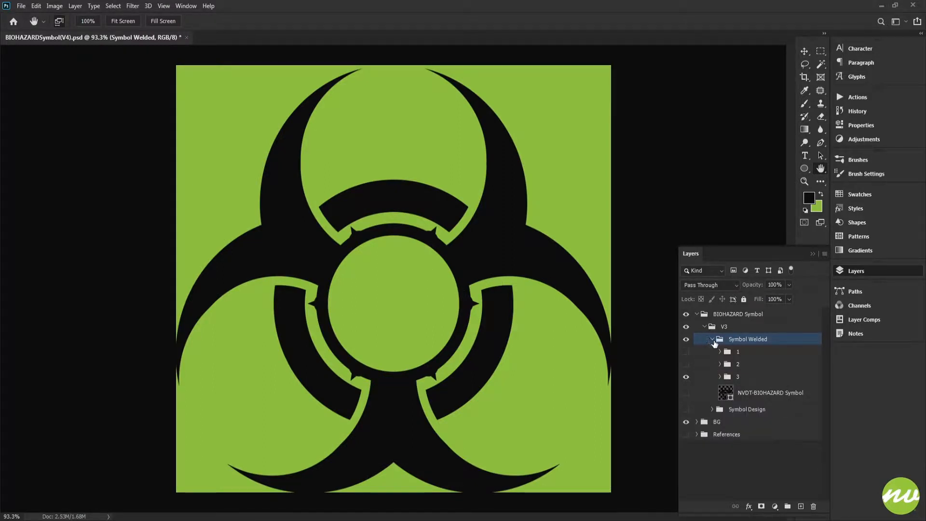
click(712, 338)
click(712, 339)
key(Tab)
click(751, 282)
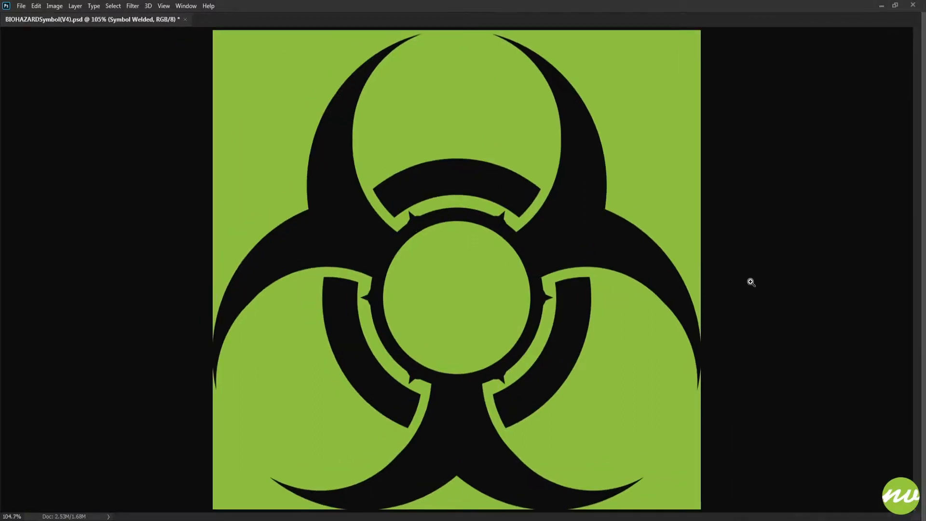